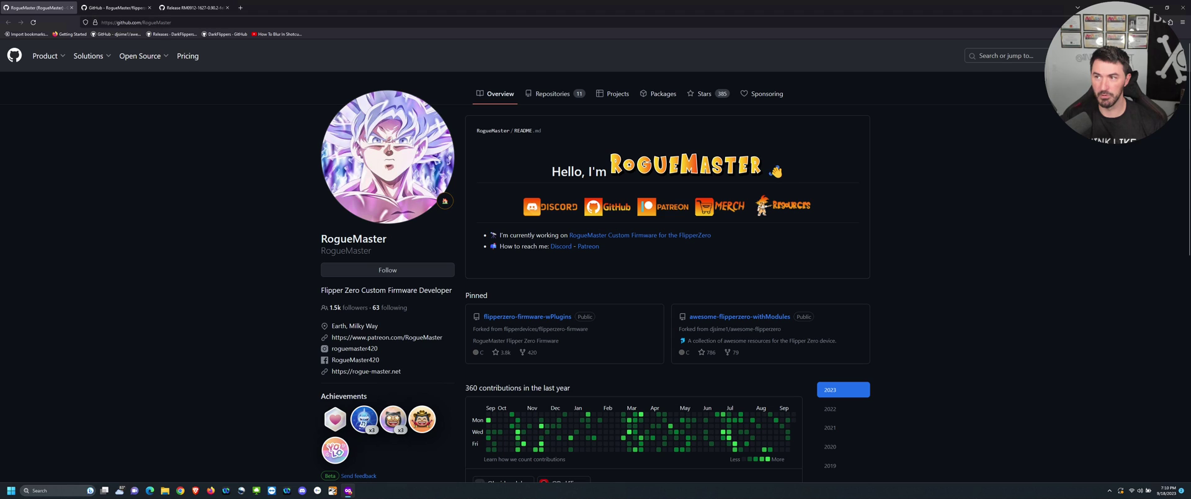
Minimize the browser, launch qFlipper from the desktop and move its window aside to view the connected device's firmware information
{"action": "left_click", "coordinate": [1151, 7]}
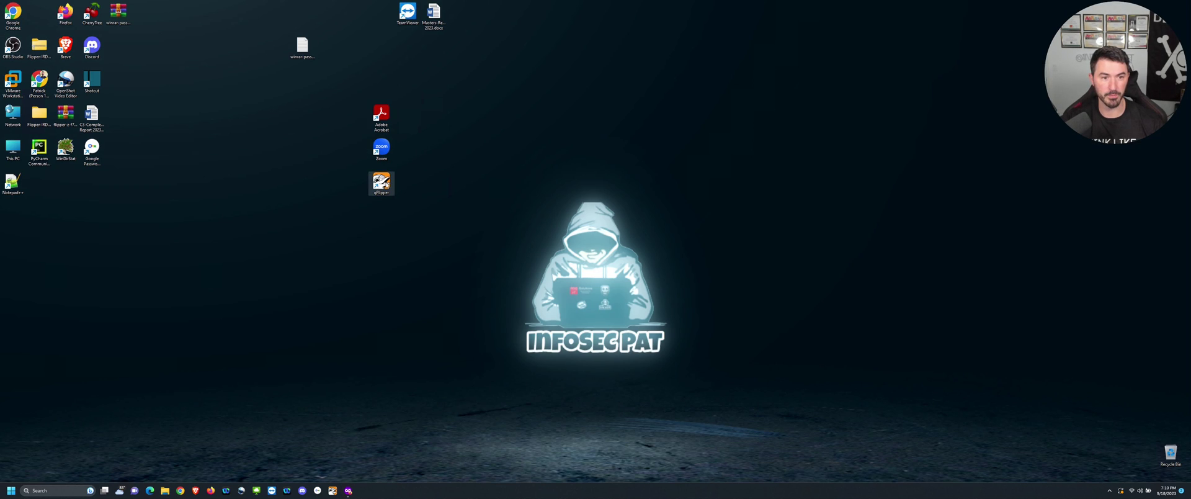
{"action": "double_click", "coordinate": [382, 183]}
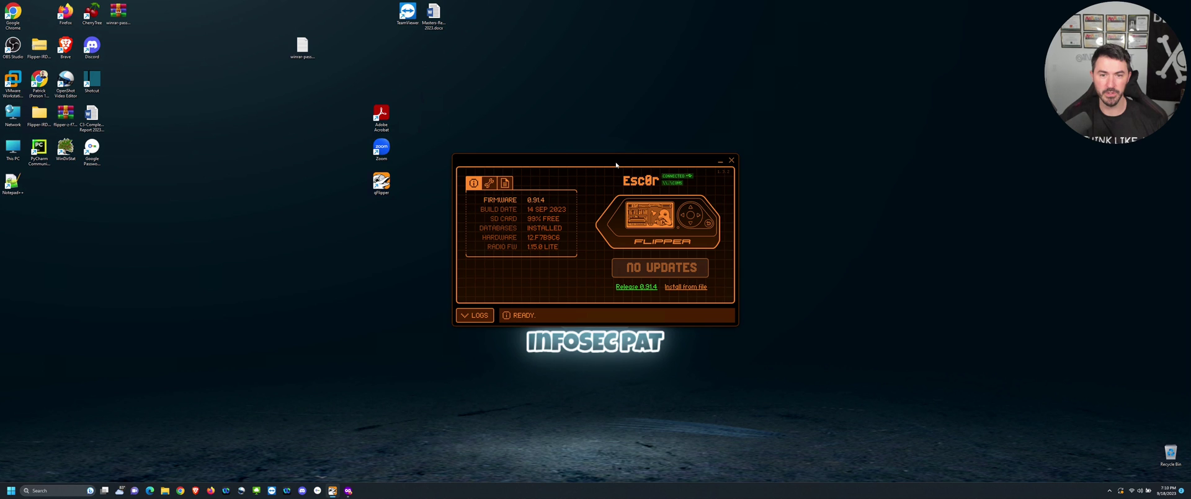
{"action": "left_click_drag", "start_coordinate": [726, 162], "coordinate": [1037, 188]}
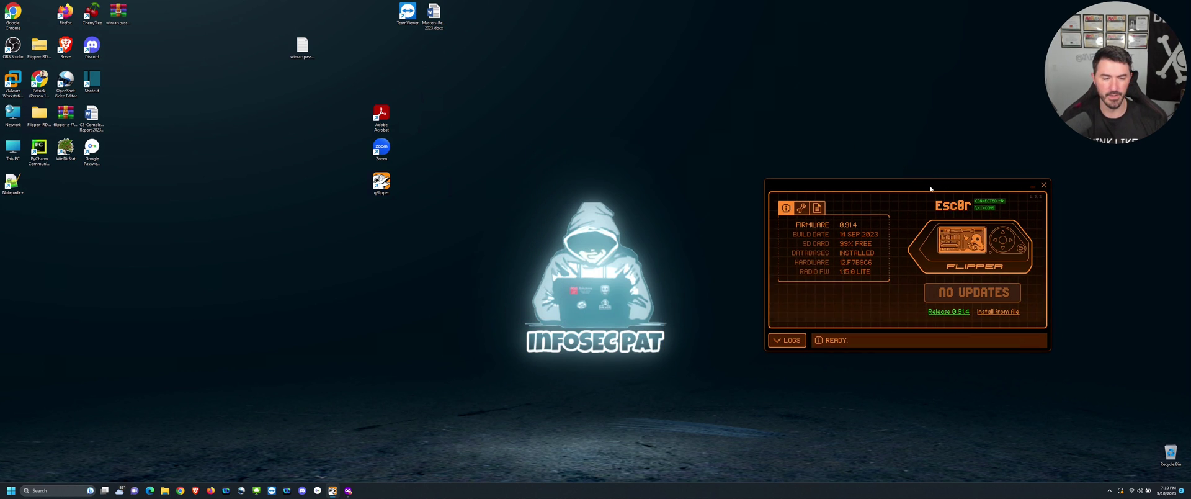
Return to the RogueMaster GitHub profile, enlarge the page and look over its pinned repositories
{"action": "left_click", "coordinate": [349, 491]}
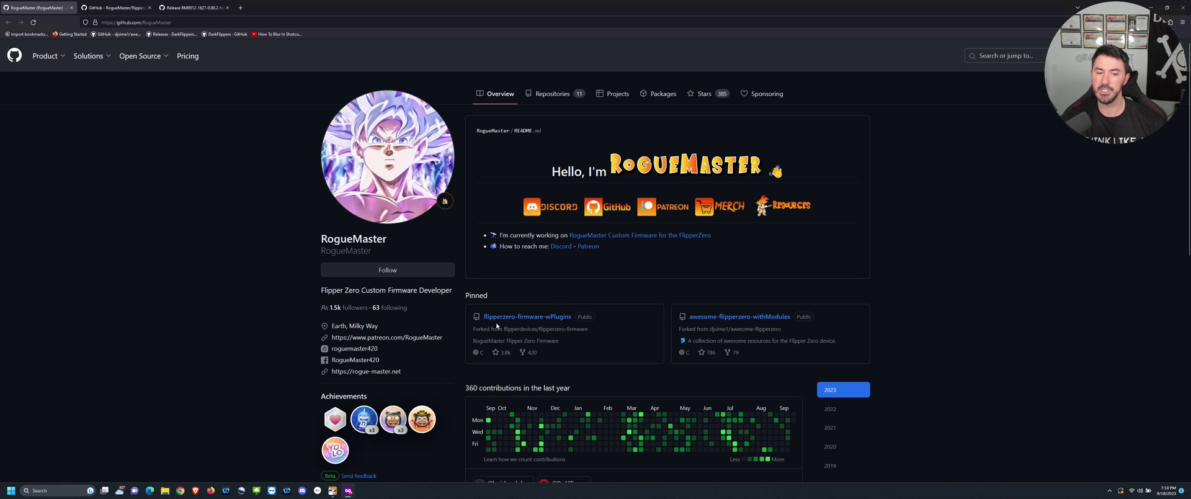
{"action": "key", "text": "ctrl+plus"}
{"action": "key", "text": "ctrl+plus"}
{"action": "key", "text": "ctrl+plus"}
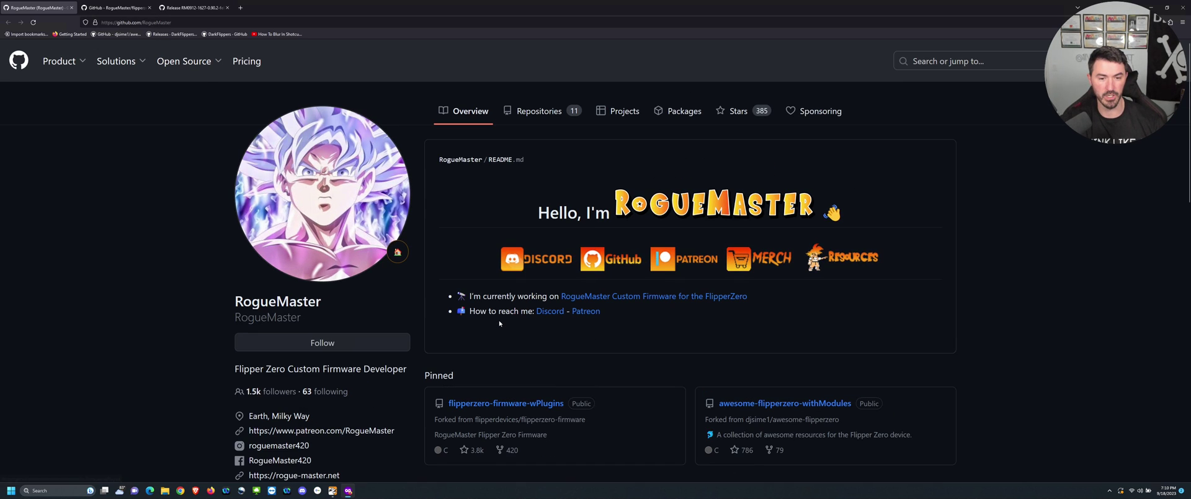
{"action": "key", "text": "ctrl+plus"}
{"action": "scroll", "coordinate": [525, 162], "scroll_direction": "down", "scroll_amount": 4}
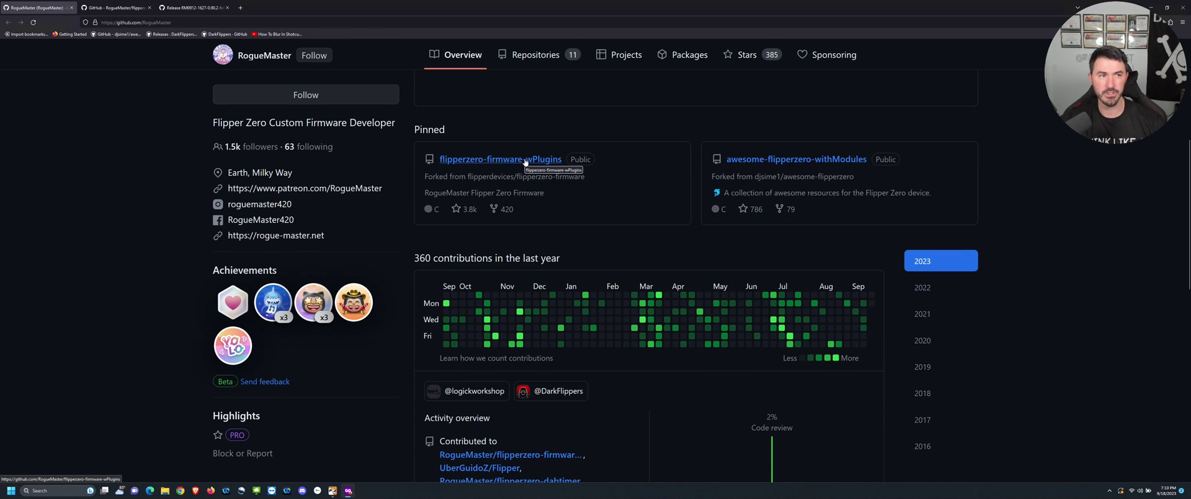
From the flipperzero-firmware-wPlugins repository, open the latest release RM0912-1627-0.90.2-feb7d81 in a new tab and show the release page
{"action": "left_click", "coordinate": [115, 7]}
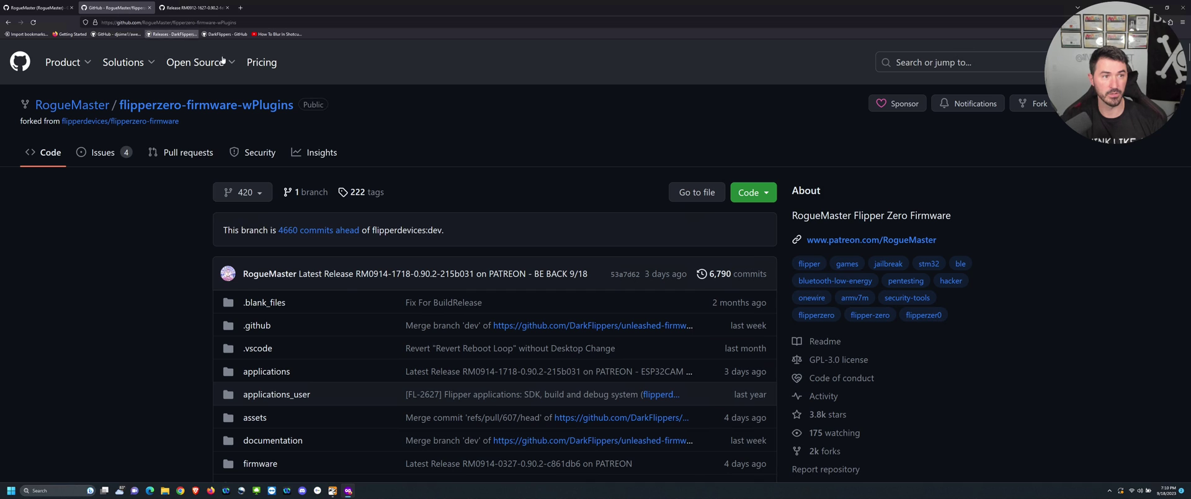
{"action": "mouse_move", "coordinate": [214, 67]}
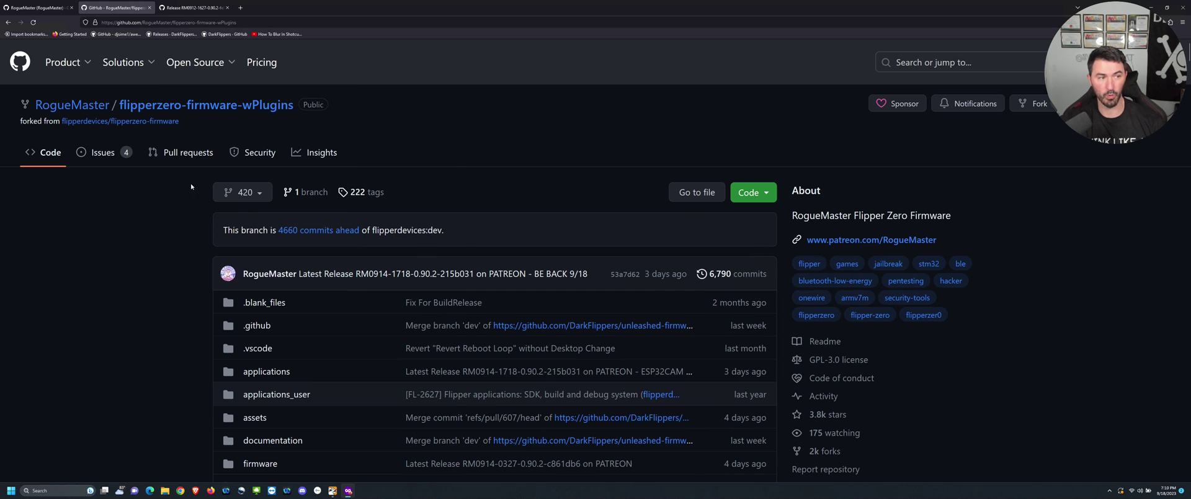
{"action": "scroll", "coordinate": [184, 297], "scroll_direction": "down", "scroll_amount": 2}
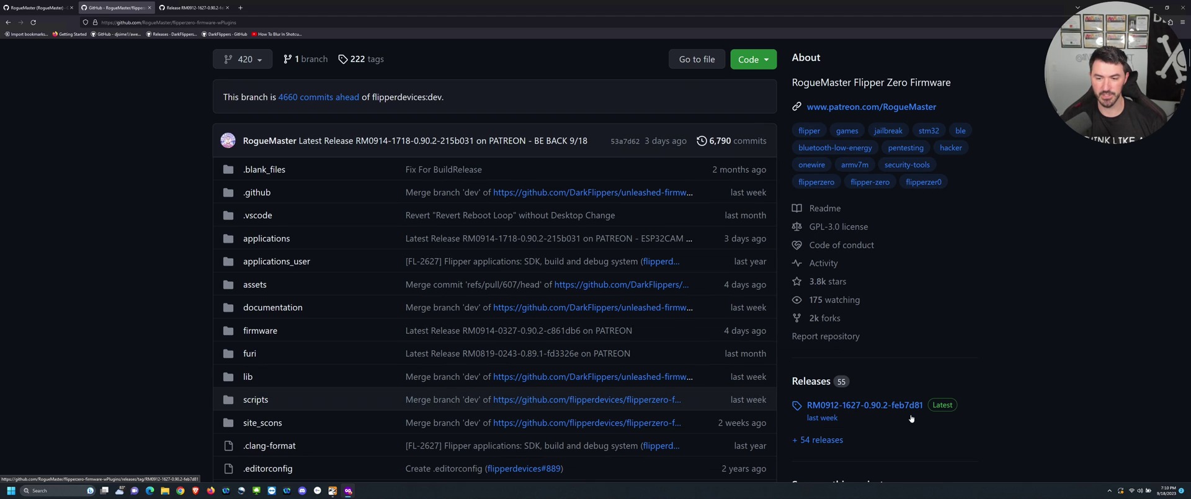
{"action": "right_click", "coordinate": [846, 407]}
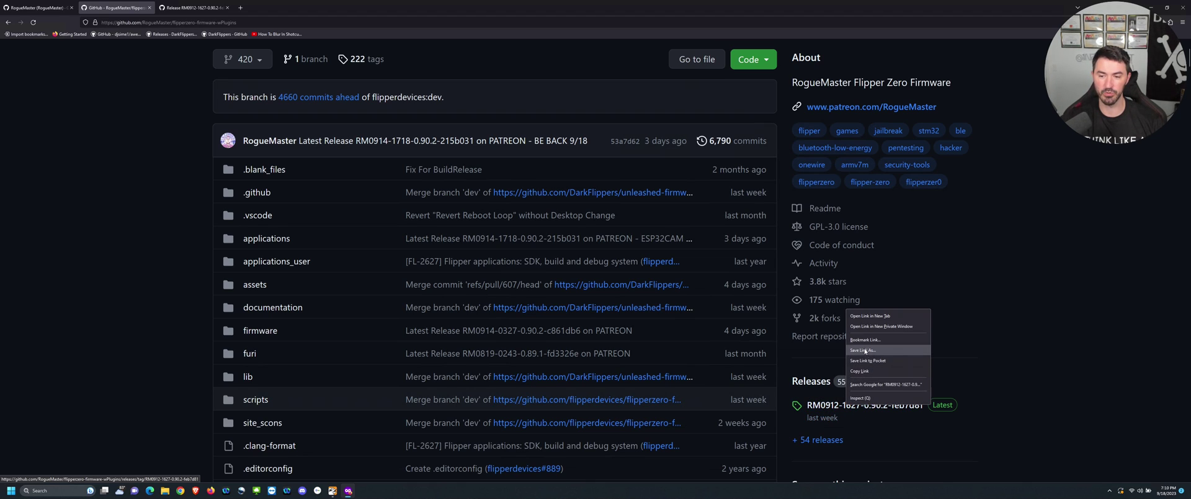
{"action": "left_click", "coordinate": [859, 316]}
{"action": "key", "text": "ctrl+Tab"}
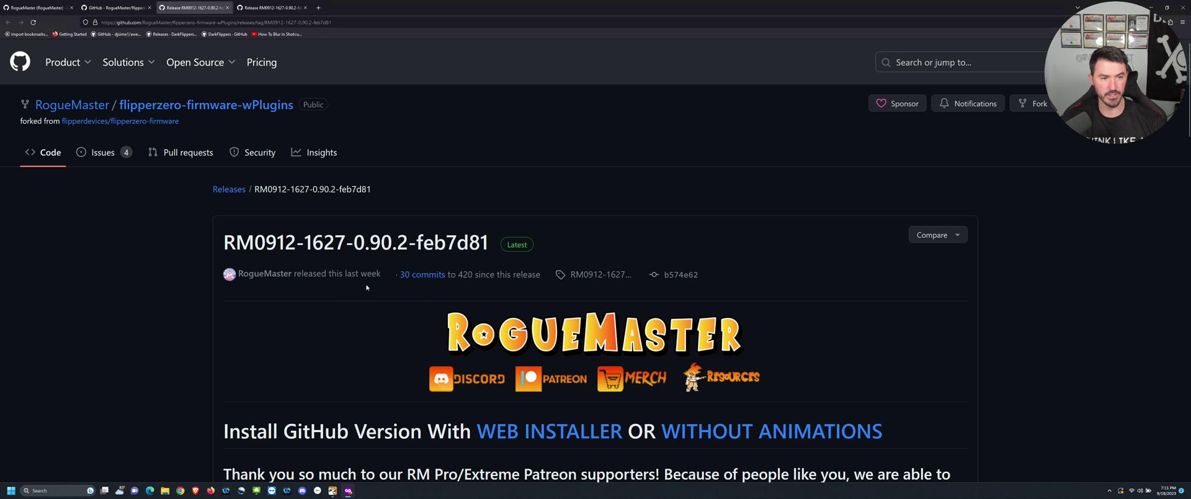
Open the release's WEB INSTALLER link in a new tab and switch to it
{"action": "left_click_drag", "start_coordinate": [345, 274], "coordinate": [355, 273]}
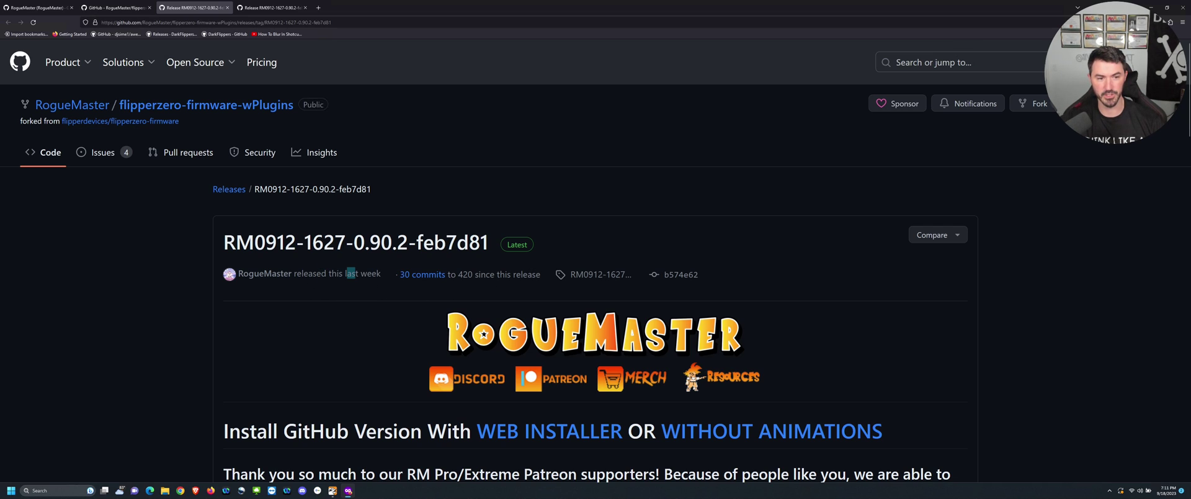
{"action": "scroll", "coordinate": [323, 298], "scroll_direction": "down", "scroll_amount": 3}
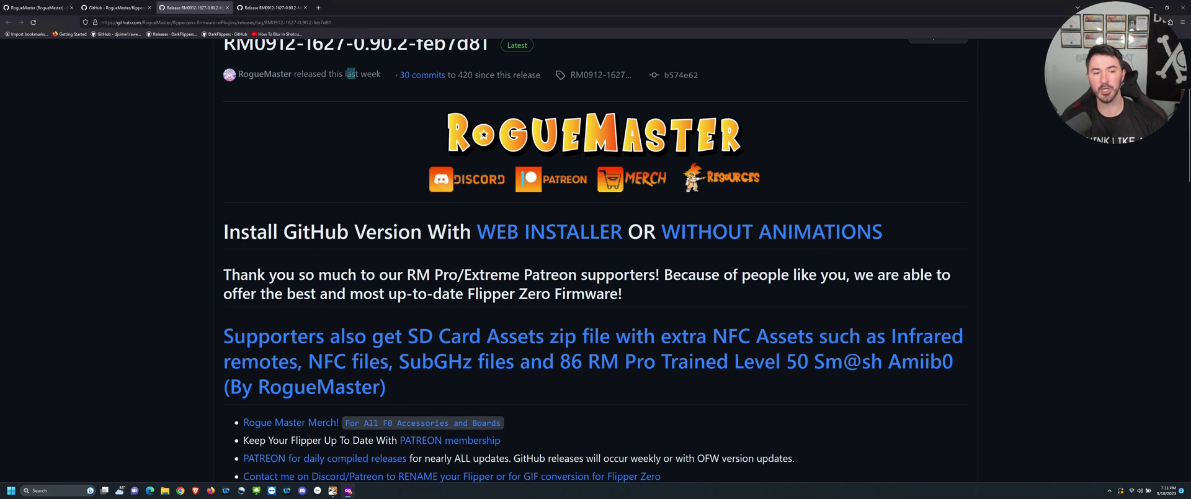
{"action": "right_click", "coordinate": [512, 239]}
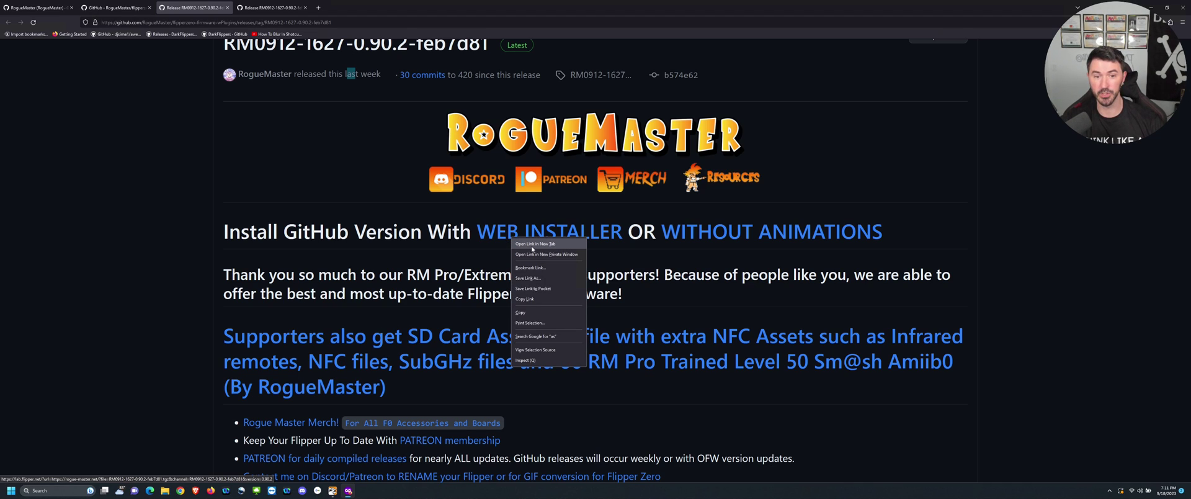
{"action": "left_click", "coordinate": [533, 245]}
{"action": "left_click", "coordinate": [278, 13]}
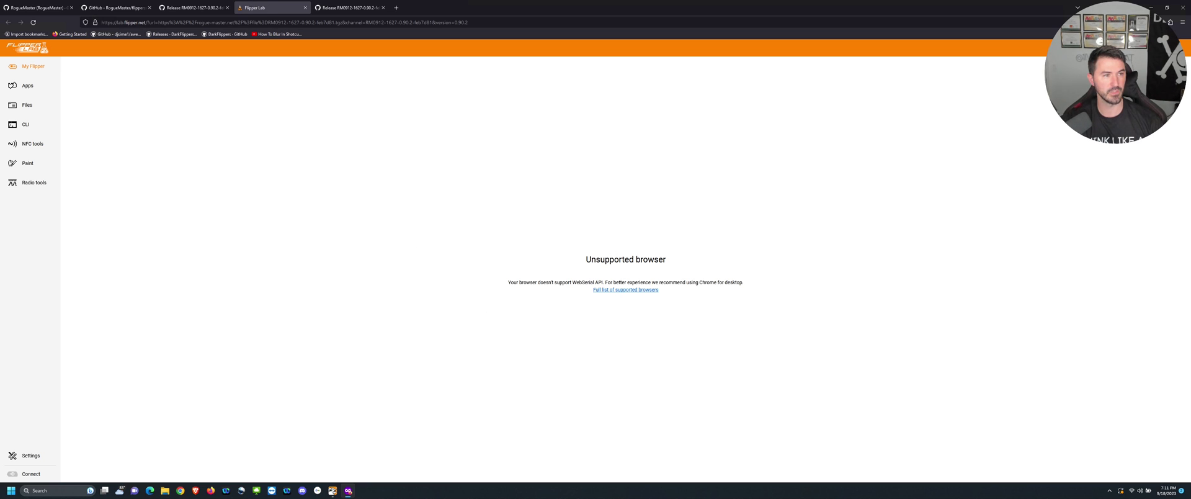
Copy the Flipper Lab installer address, then open the full list of supported browsers and check Web Serial API support
{"action": "key", "text": "ctrl+l"}
{"action": "key", "text": "ctrl+c"}
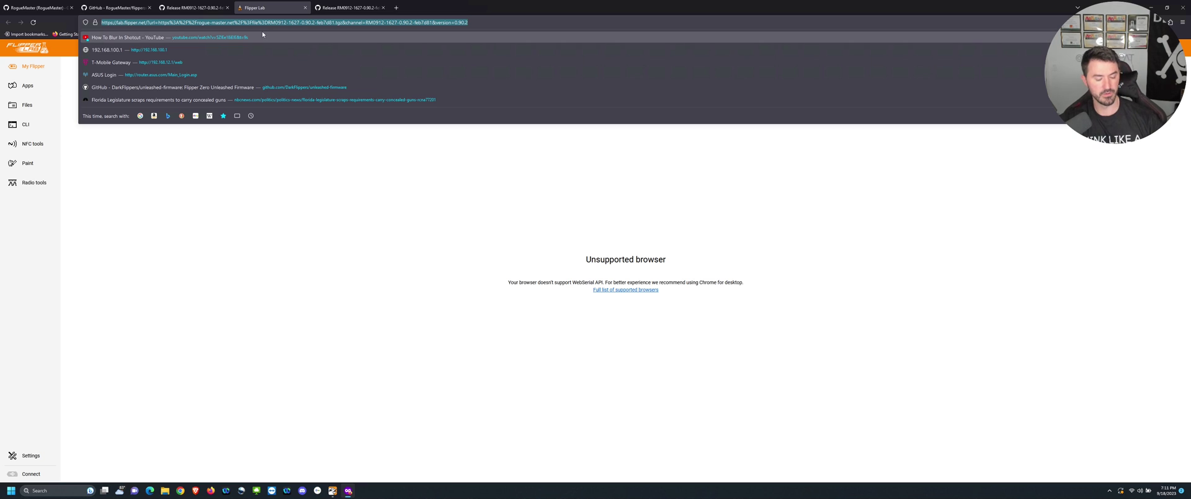
{"action": "left_click", "coordinate": [634, 293]}
{"action": "left_click", "coordinate": [635, 293]}
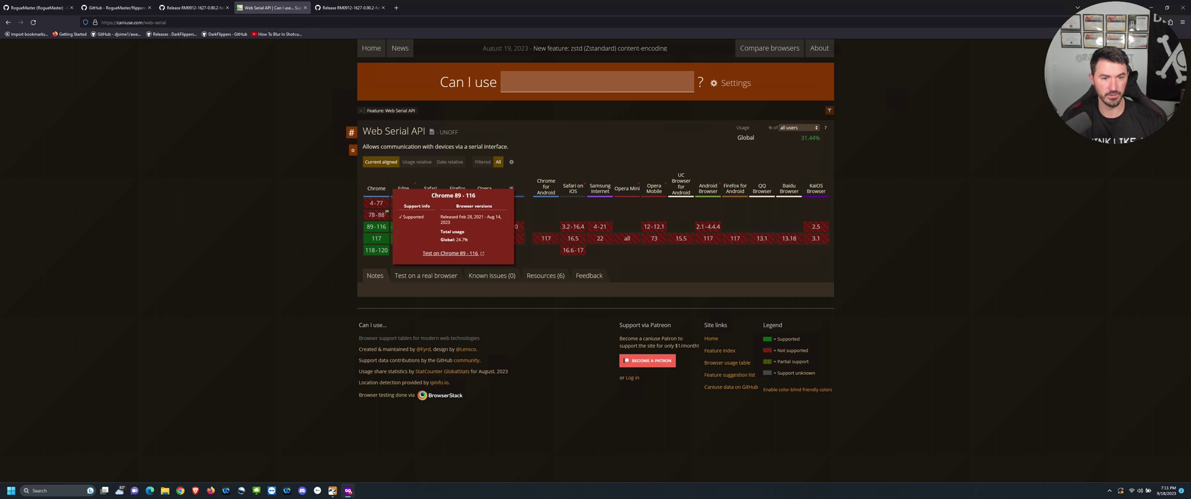
{"action": "mouse_move", "coordinate": [461, 241]}
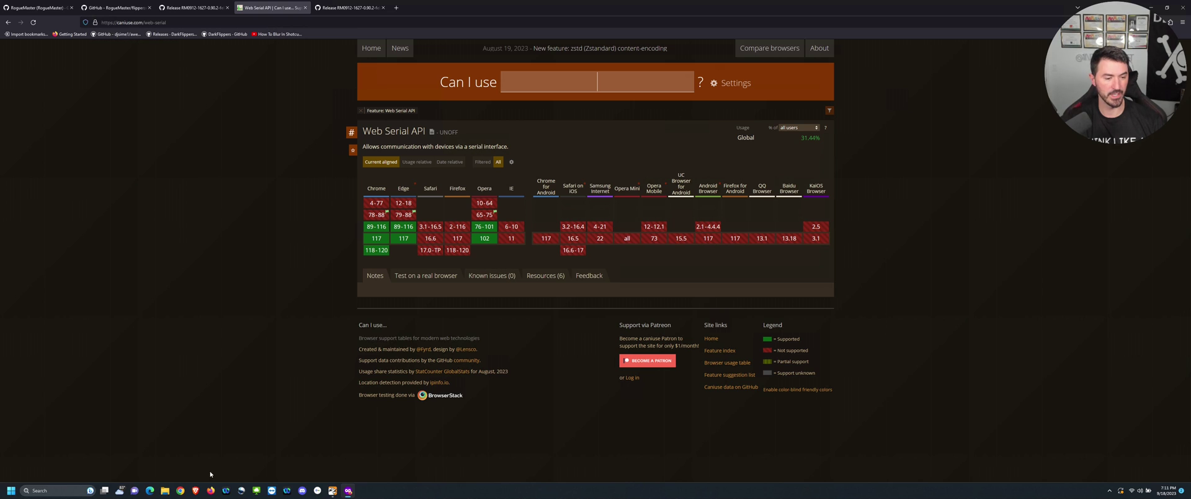
Open a maximized Chrome Incognito window and load the copied Flipper Lab installer address in it
{"action": "right_click", "coordinate": [183, 493]}
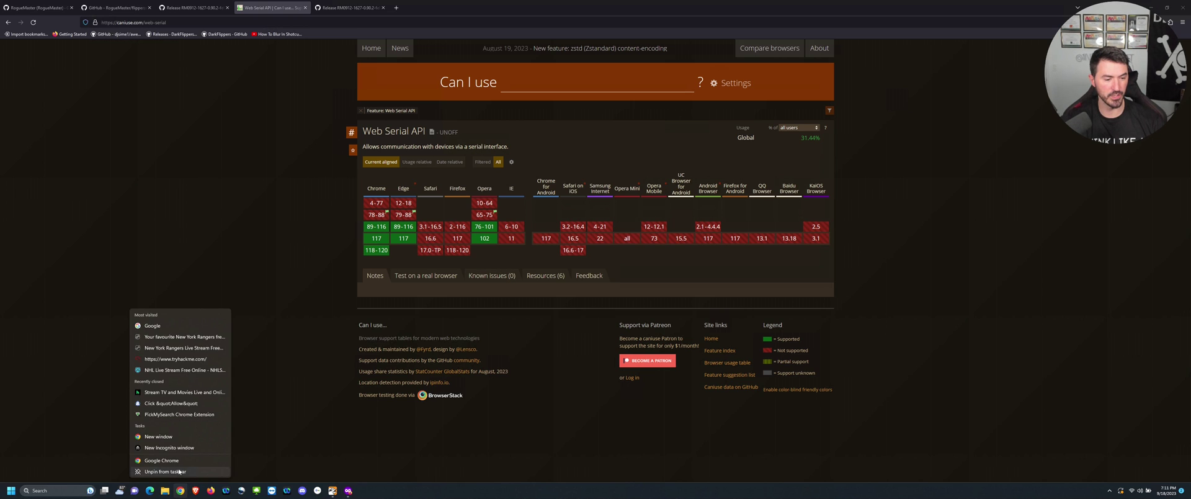
{"action": "left_click", "coordinate": [173, 448]}
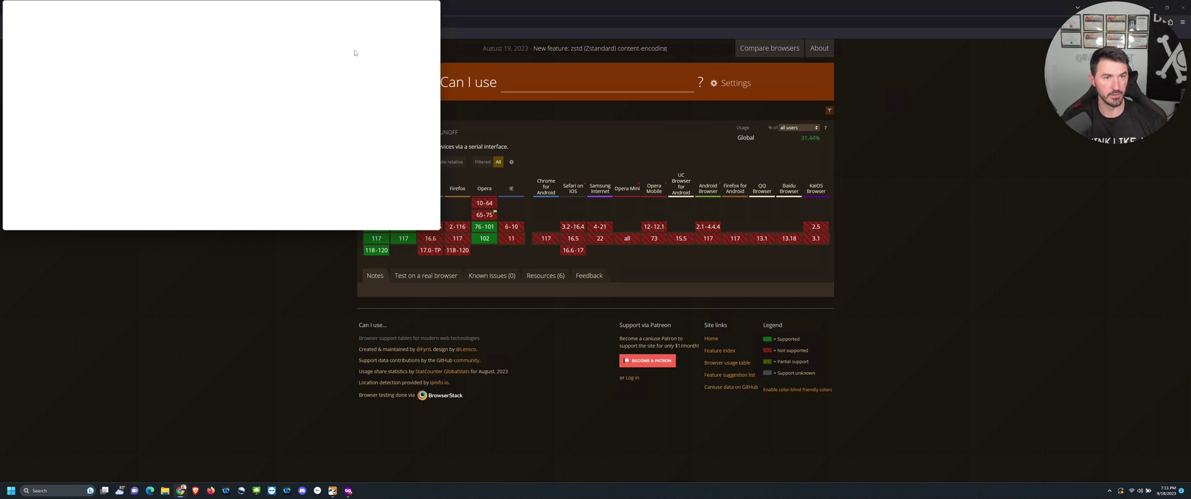
{"action": "left_click_drag", "start_coordinate": [343, 8], "coordinate": [543, 74]}
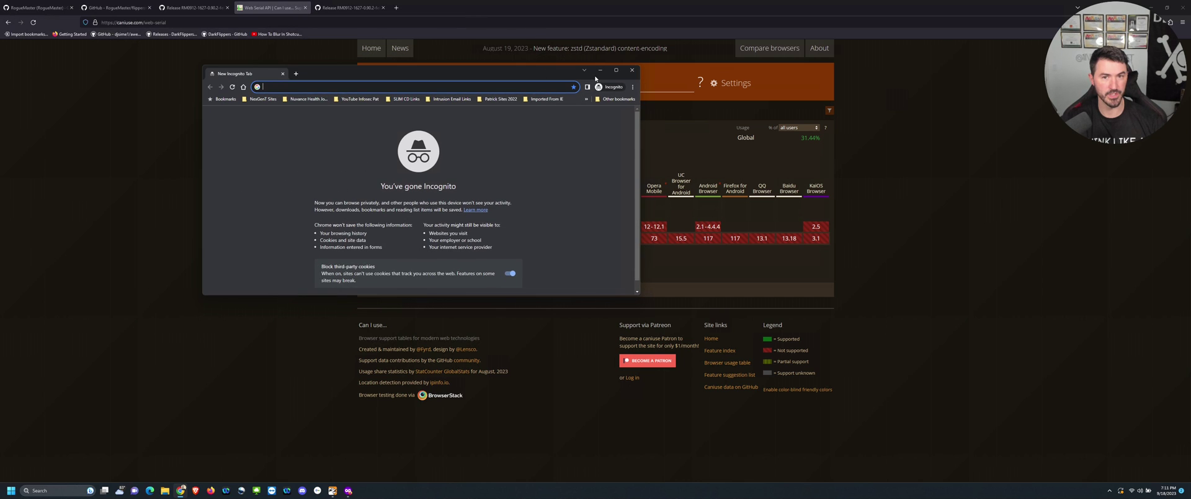
{"action": "left_click", "coordinate": [616, 69]}
{"action": "key", "text": "ctrl+v"}
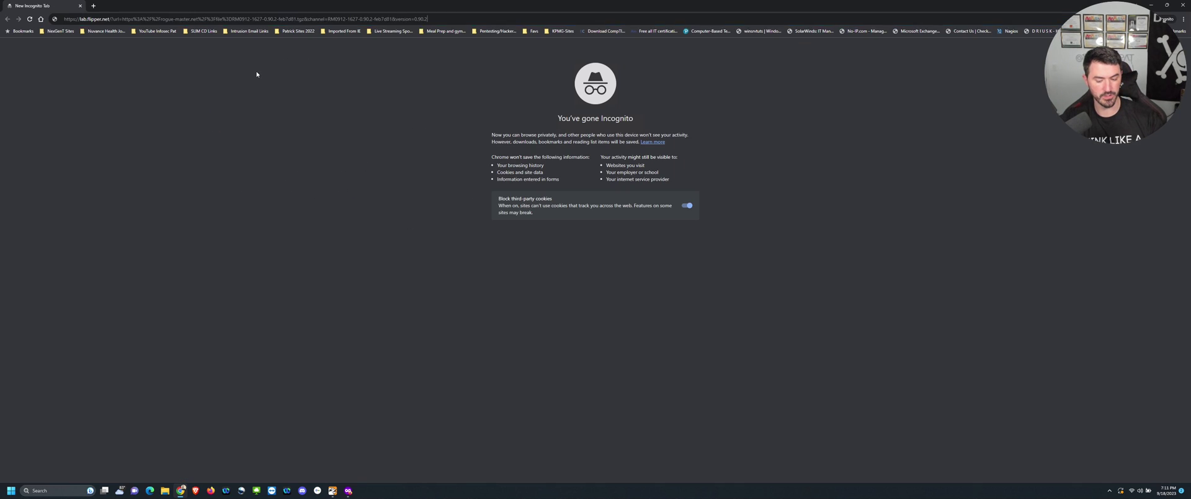
{"action": "key", "text": "Return"}
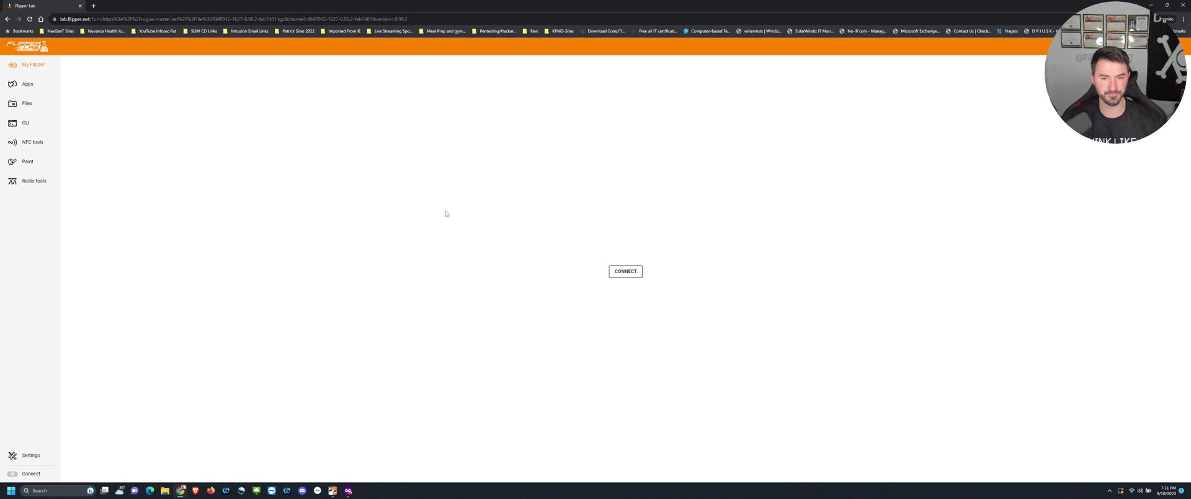
Try to connect Flipper Lab to the Flipper's serial port
{"action": "left_click", "coordinate": [620, 273]}
{"action": "left_click", "coordinate": [88, 49]}
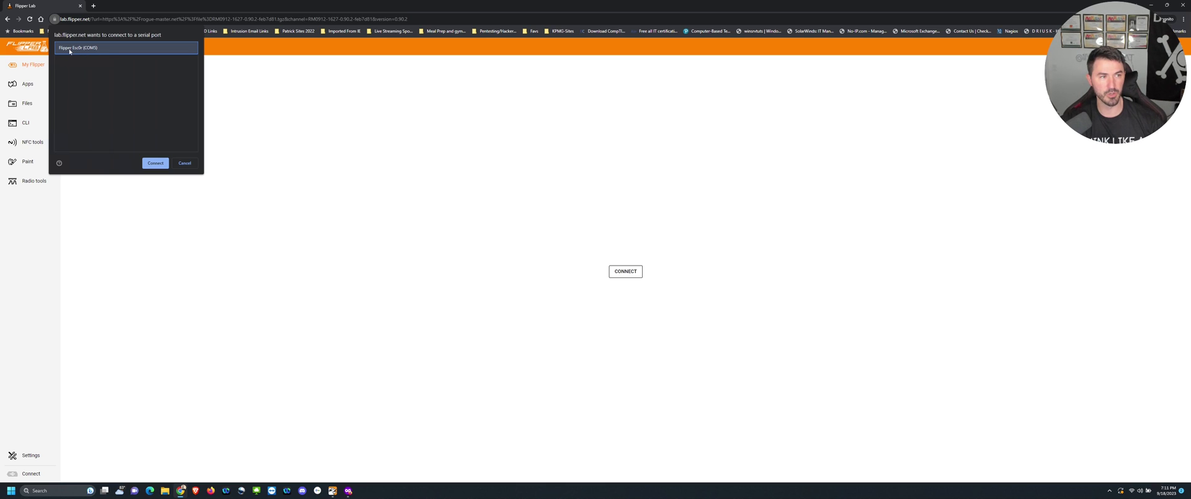
{"action": "left_click", "coordinate": [155, 162]}
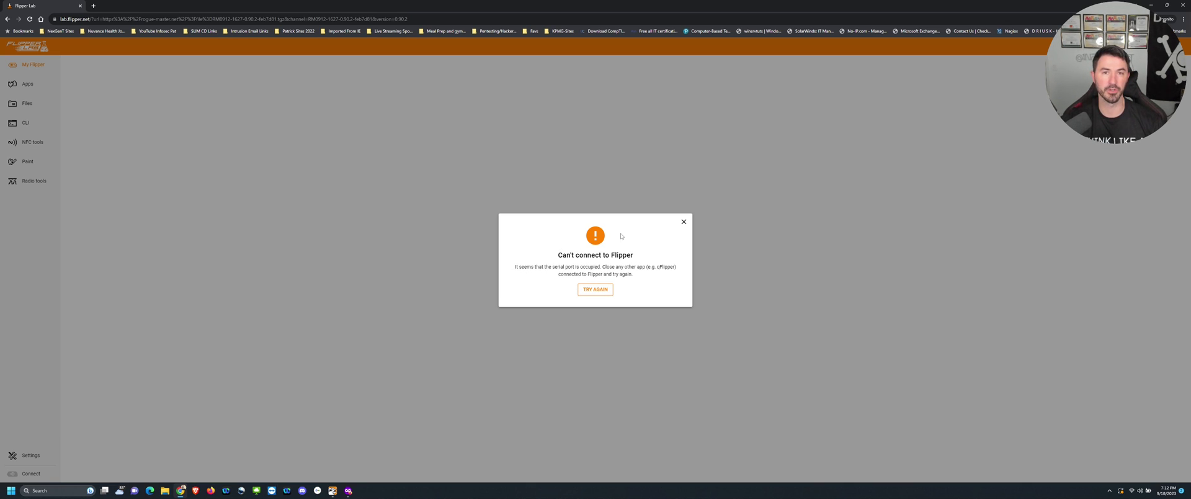
Close qFlipper to free the serial port and retry the Flipper Lab connection
{"action": "left_click", "coordinate": [332, 490]}
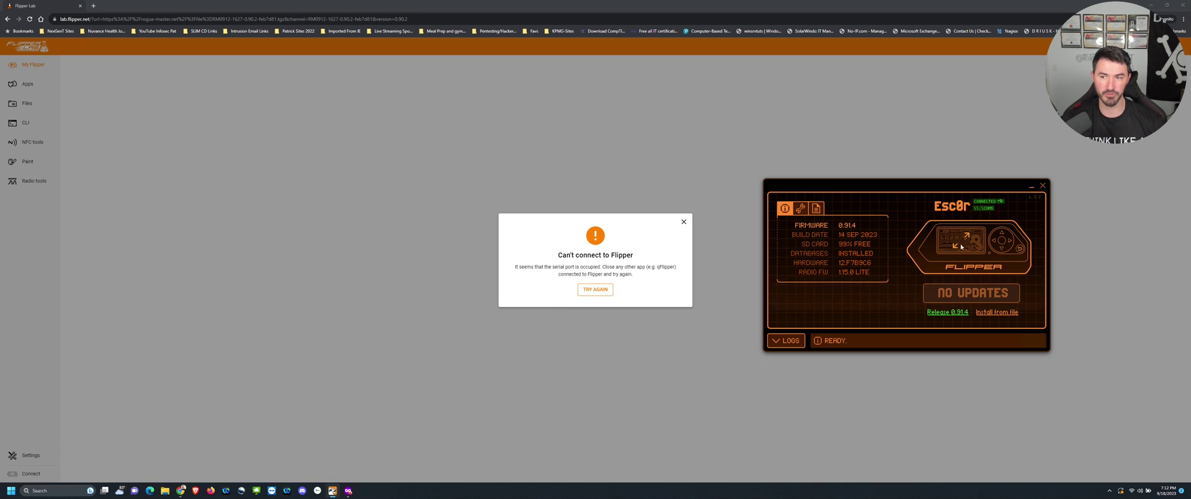
{"action": "left_click", "coordinate": [1043, 185]}
{"action": "left_click", "coordinate": [596, 290]}
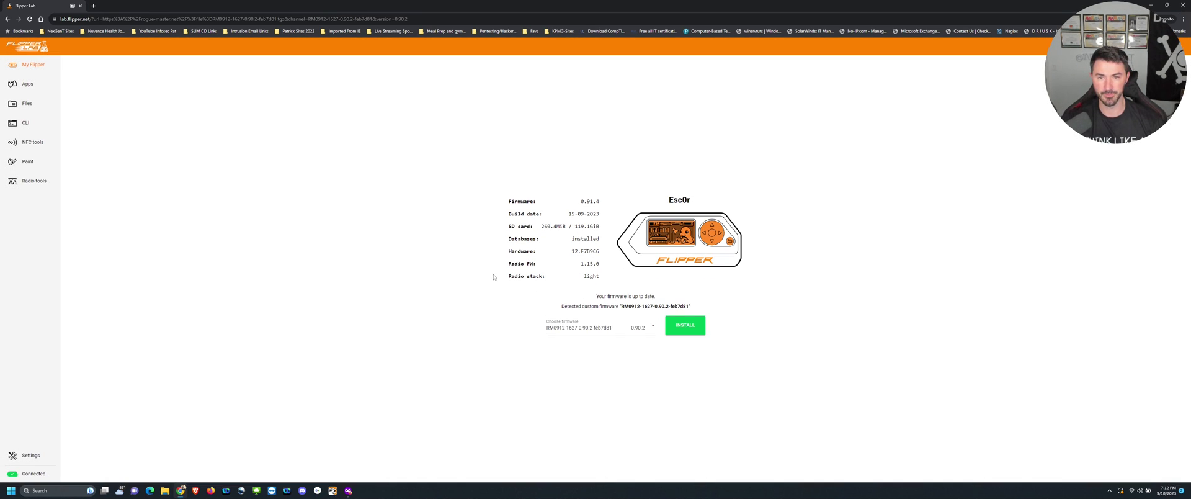
Enlarge the Flipper Lab page, choose the custom firmware RM0912-1627-0.90.2-feb7d81 (0.90.2) and start its installation
{"action": "key", "text": "ctrl+plus"}
{"action": "key", "text": "ctrl+plus"}
{"action": "key", "text": "ctrl+plus"}
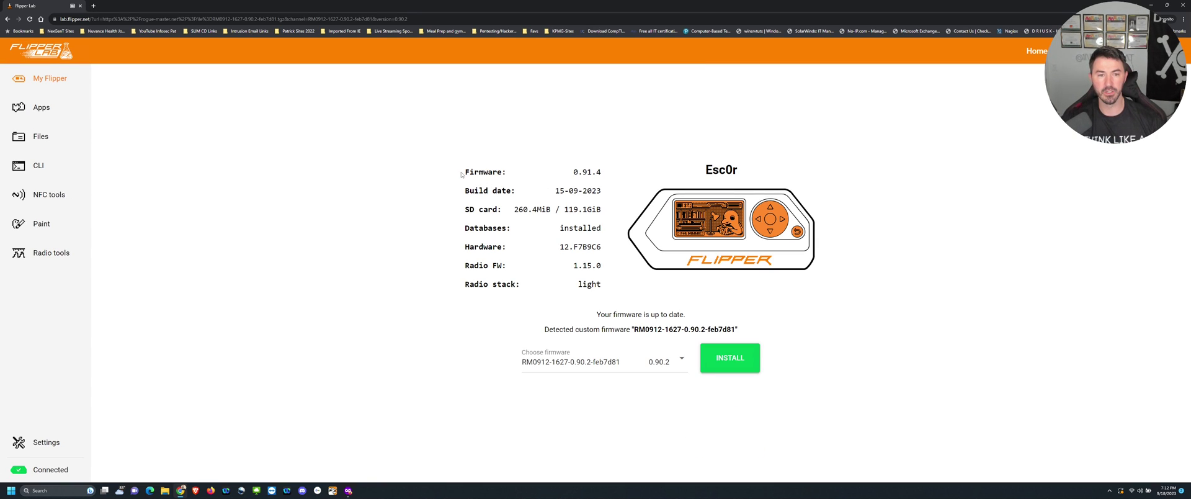
{"action": "left_click_drag", "start_coordinate": [461, 175], "coordinate": [564, 191]}
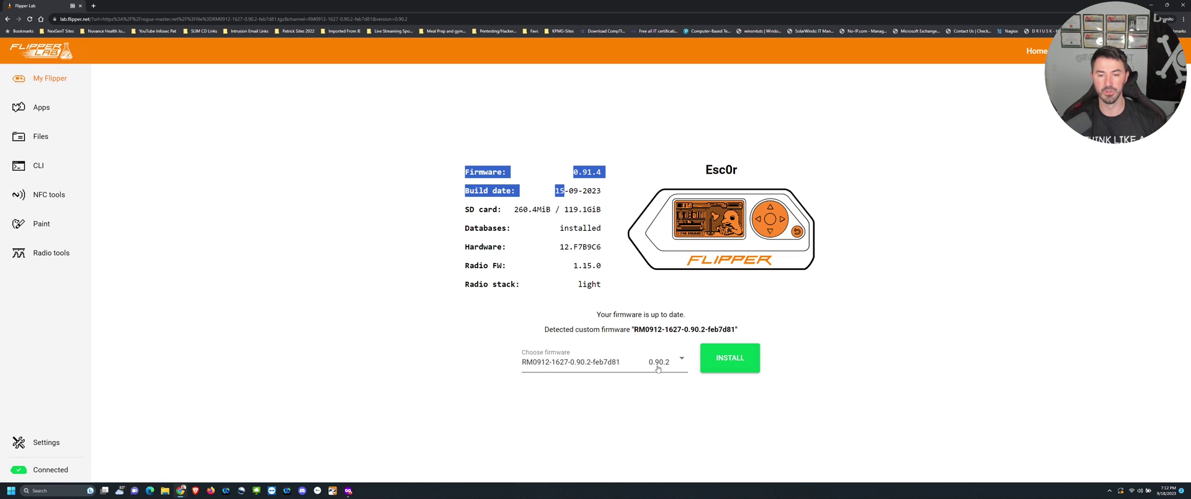
{"action": "left_click", "coordinate": [586, 366]}
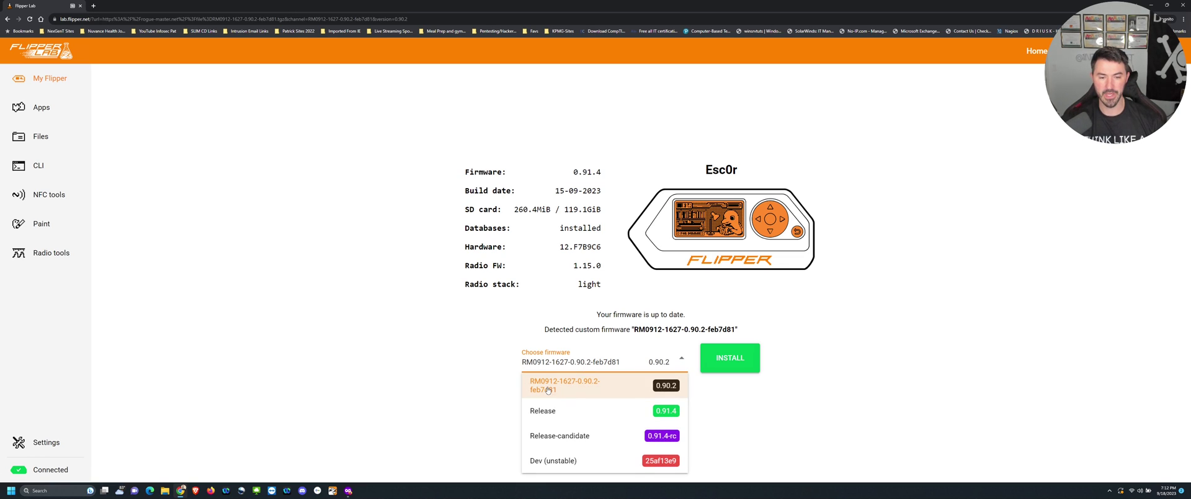
{"action": "left_click", "coordinate": [555, 388]}
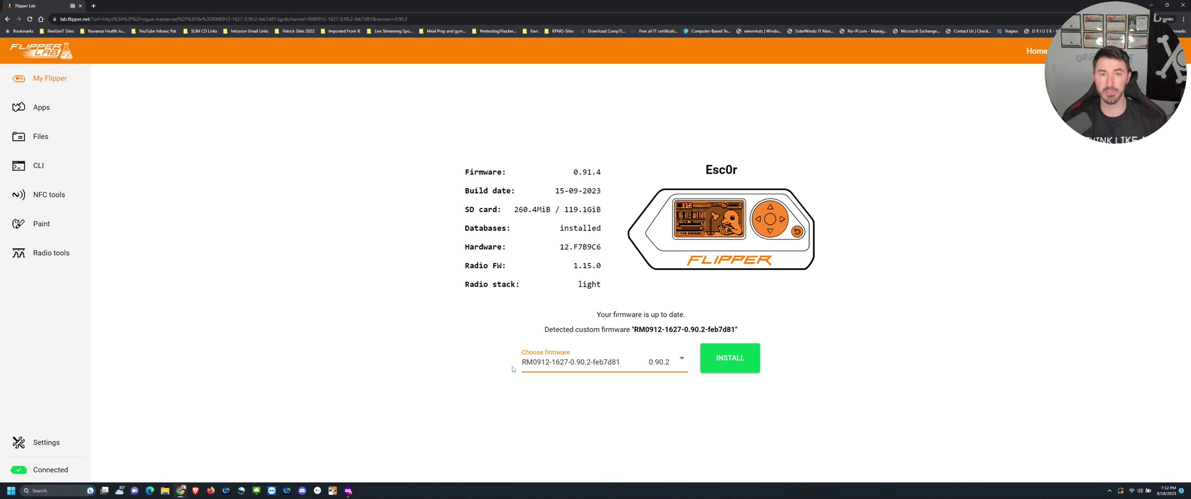
{"action": "left_click", "coordinate": [729, 360]}
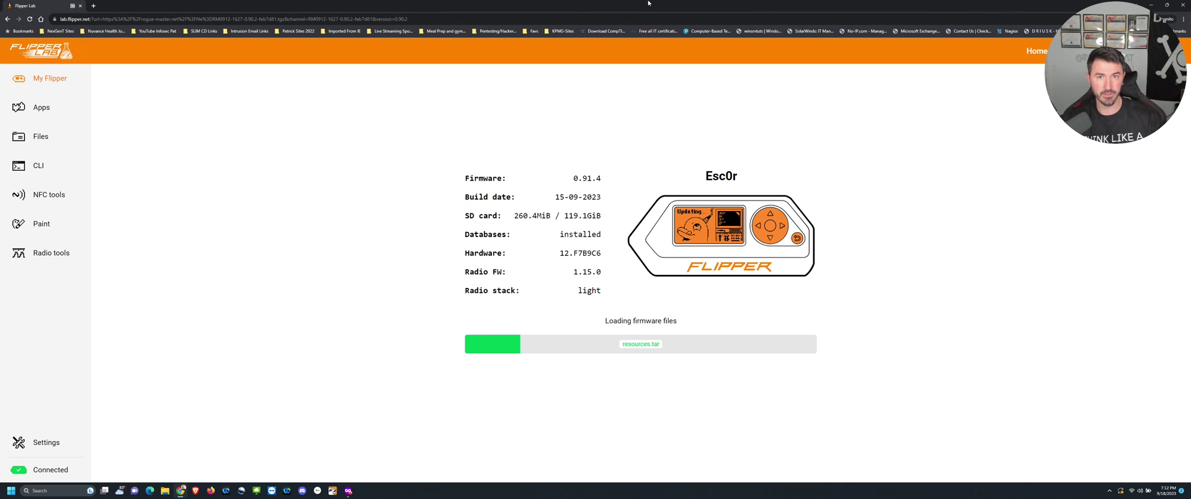
Restore both browser windows to a smaller size and snap the Flipper Lab window to the left half of the desktop
{"action": "key", "text": "super+Down"}
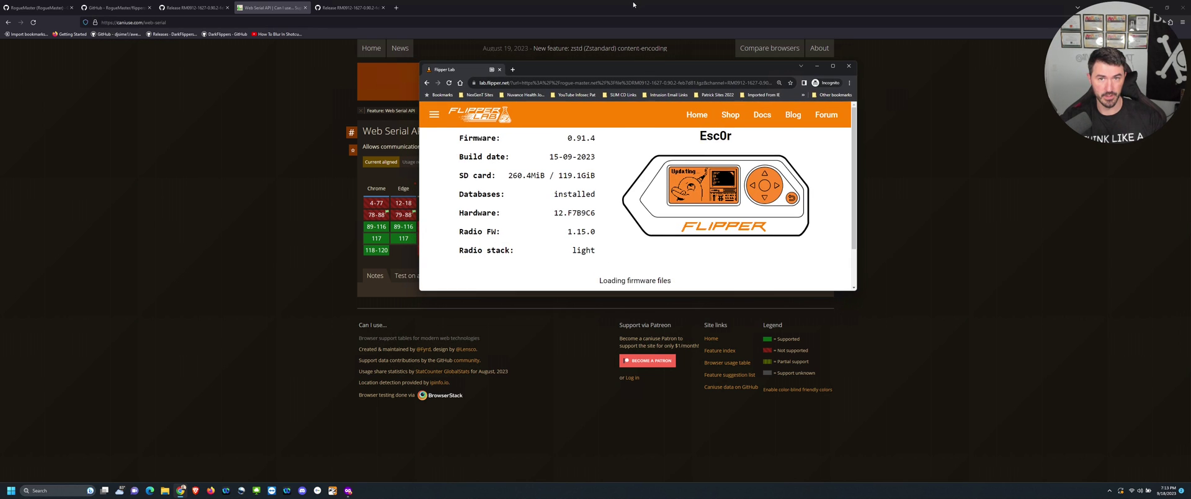
{"action": "left_click_drag", "start_coordinate": [633, 5], "coordinate": [828, 133]}
{"action": "left_click_drag", "start_coordinate": [558, 69], "coordinate": [475, 75]}
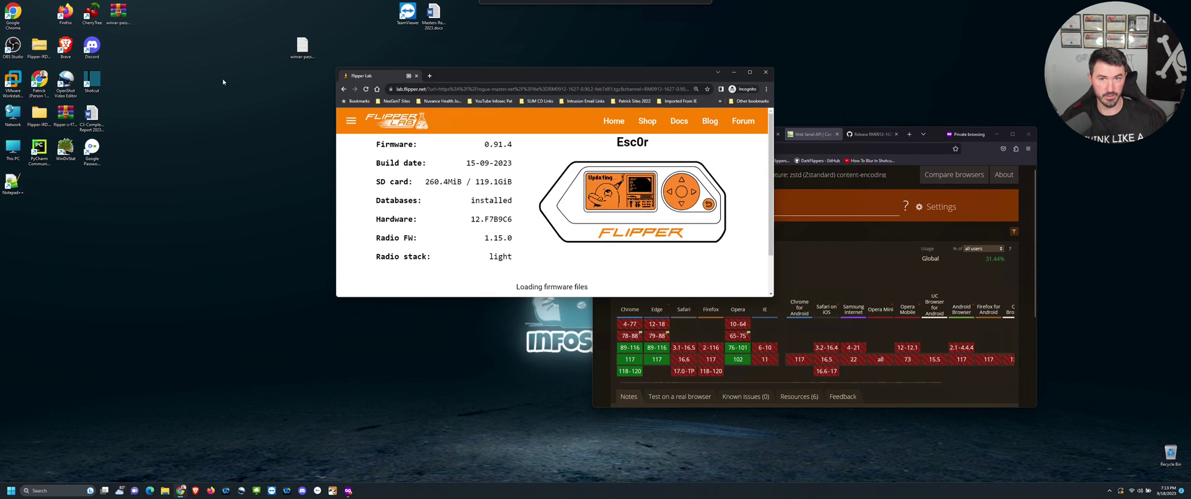
{"action": "left_click_drag", "start_coordinate": [223, 82], "coordinate": [2, 99]}
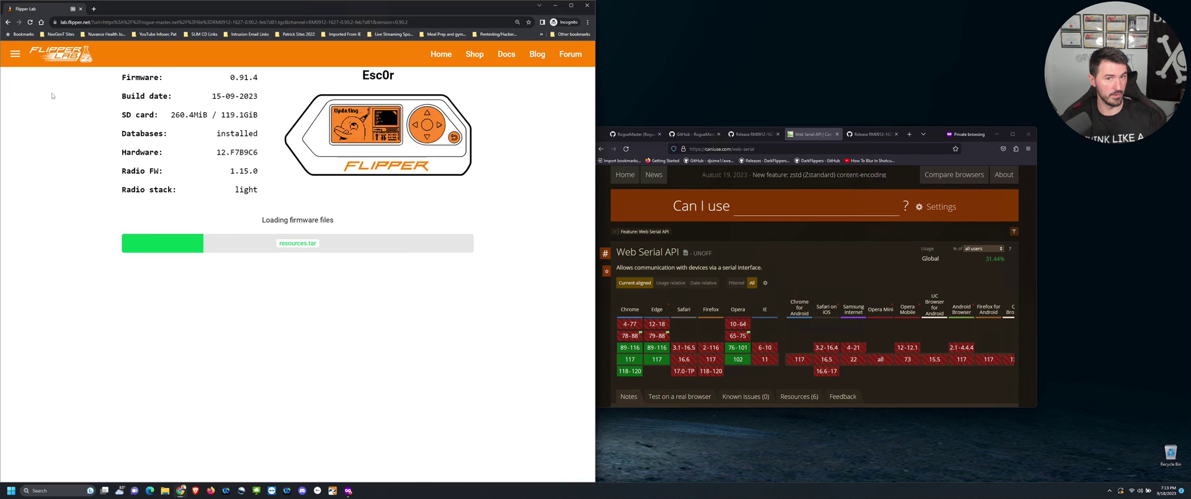
Fill the right half of the desktop with the second browser window and narrow the Flipper Lab window to about a third
{"action": "left_click", "coordinate": [931, 242]}
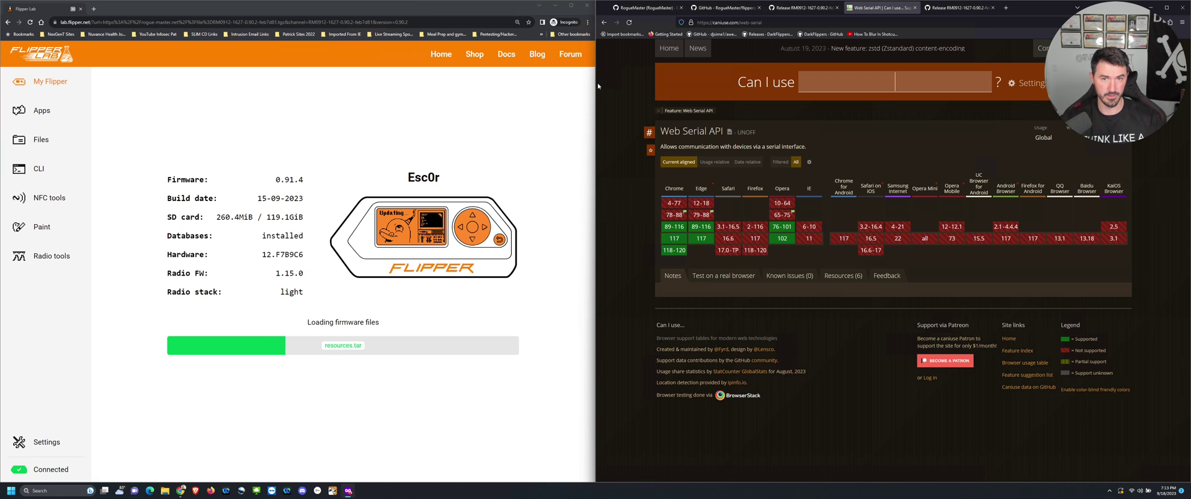
{"action": "left_click_drag", "start_coordinate": [598, 85], "coordinate": [420, 71]}
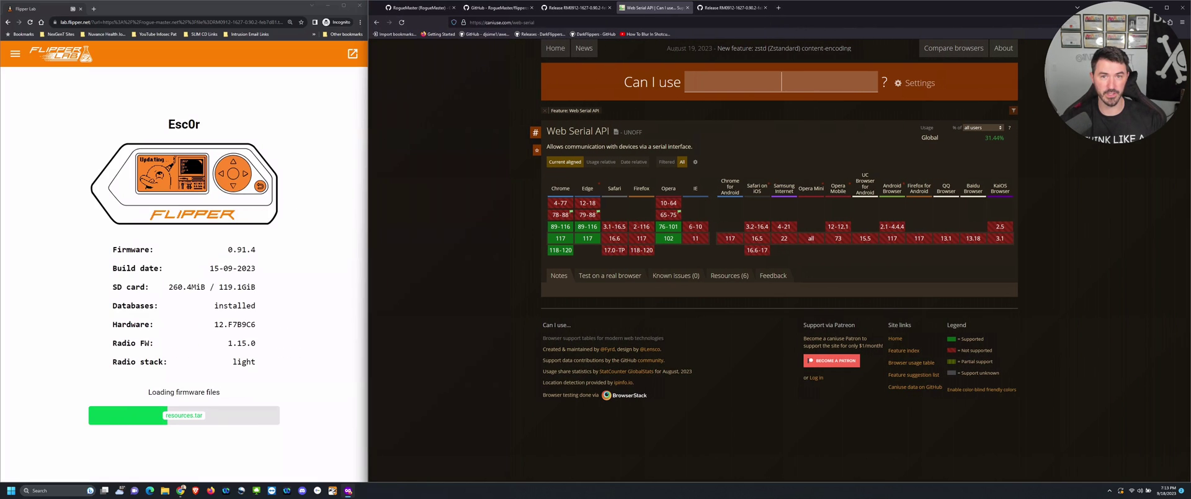
Load google.com in the browser tab that holds the RogueMaster firmware release page
{"action": "left_click", "coordinate": [731, 7]}
{"action": "left_click", "coordinate": [731, 22]}
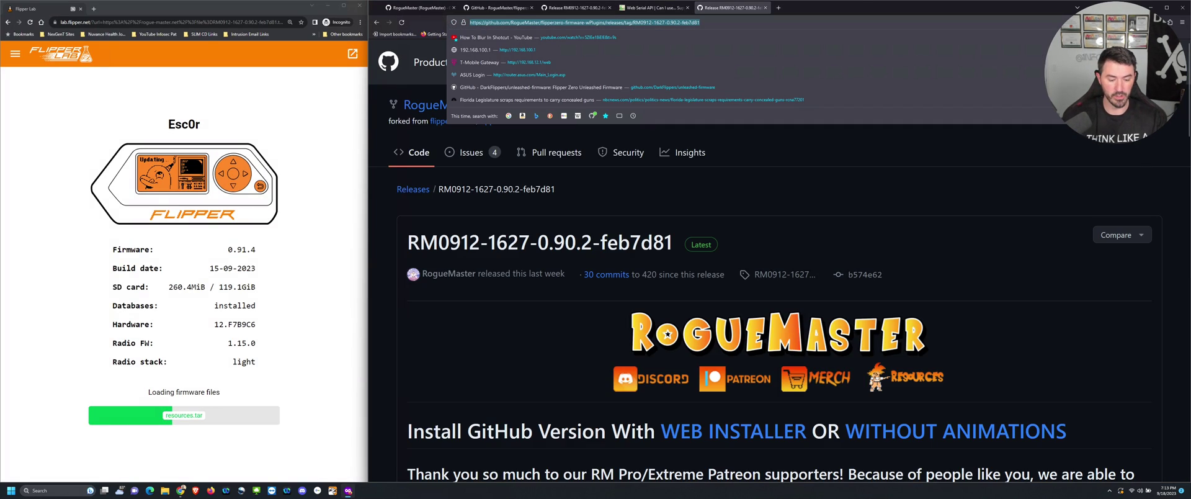
{"action": "type", "text": "sgop"}
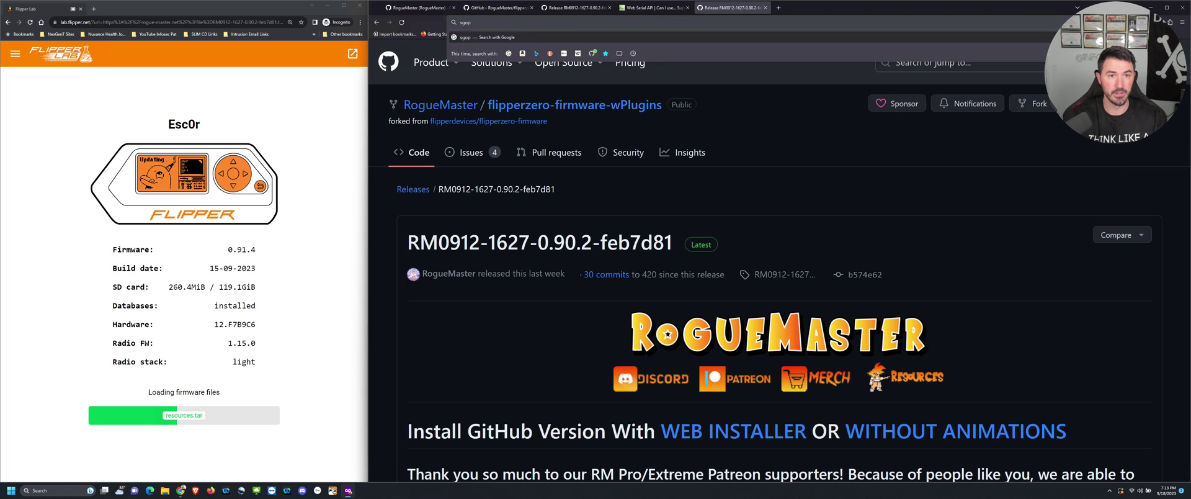
{"action": "key", "text": "BackSpace"}
{"action": "key", "text": "BackSpace"}
{"action": "type", "text": "google.com"}
{"action": "key", "text": "Return"}
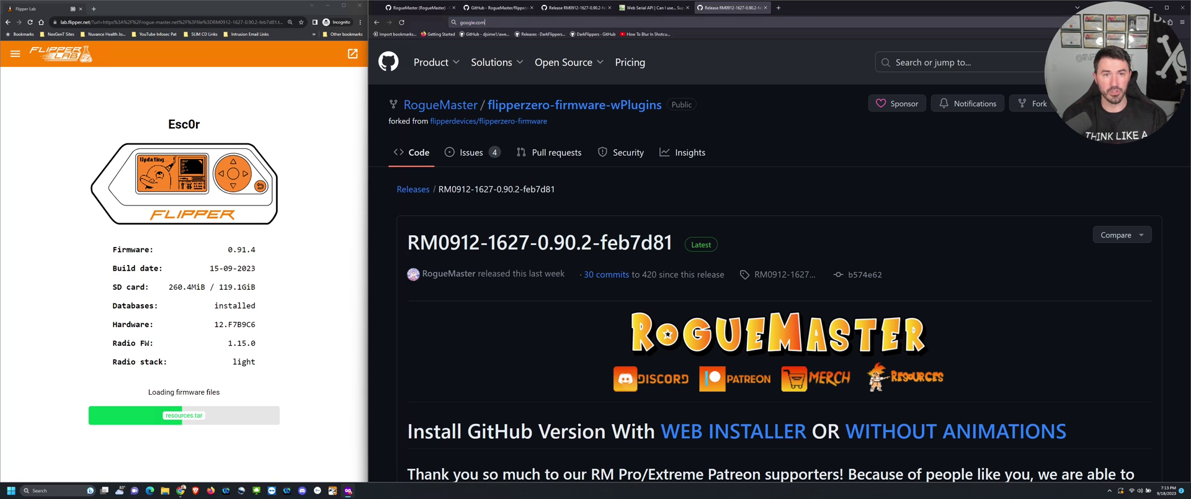
Search Google for "shop flipper zero" and open the official Flipper Zero Shop result
{"action": "type", "text": "shop"}
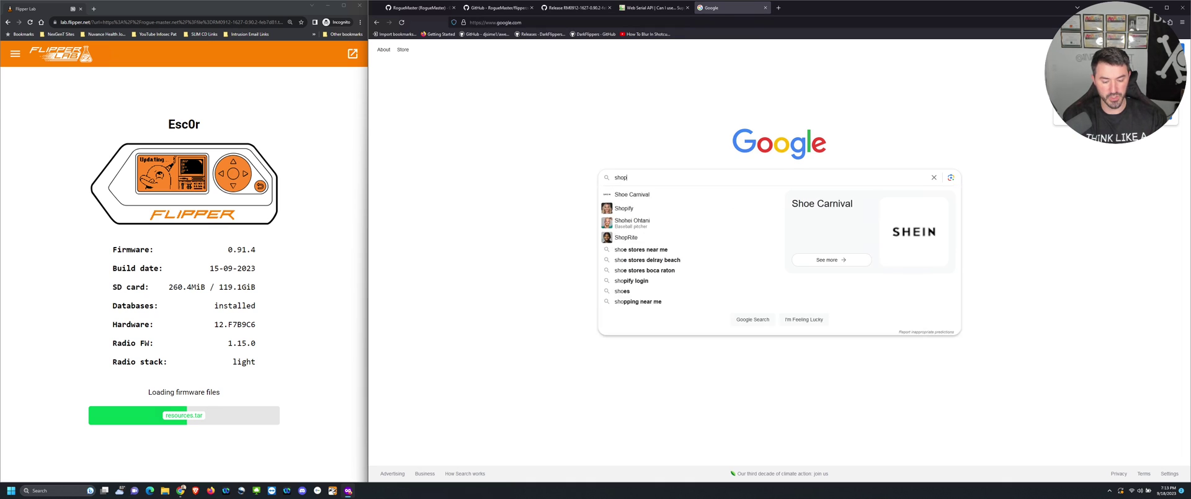
{"action": "type", "text": " flipper"}
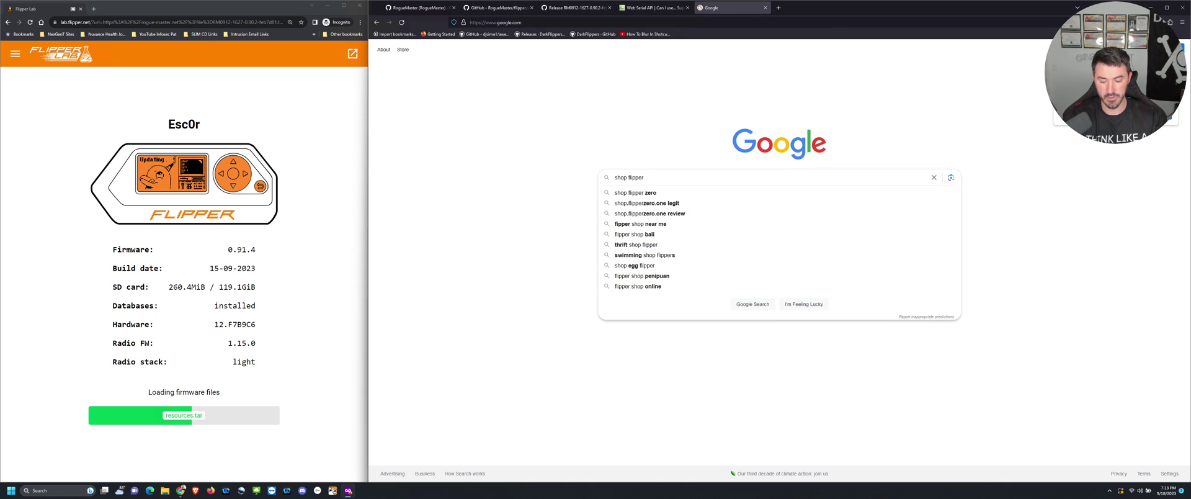
{"action": "type", "text": " zero"}
{"action": "key", "text": "Return"}
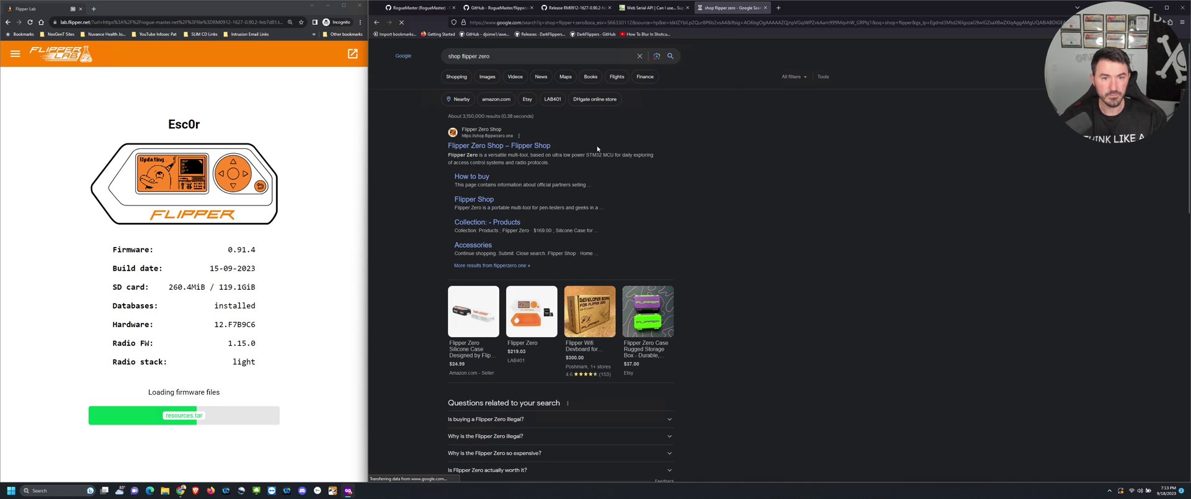
{"action": "left_click", "coordinate": [516, 147]}
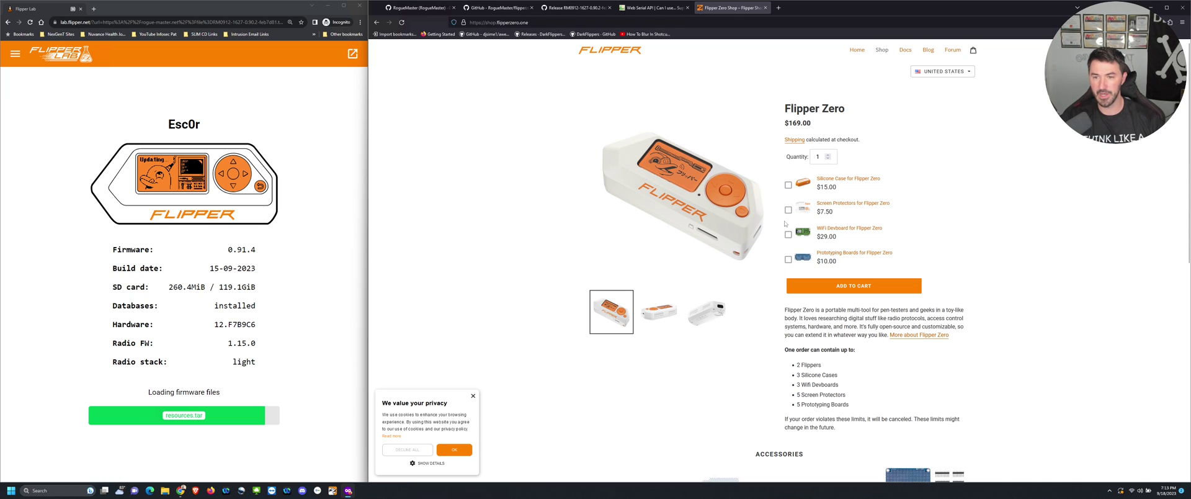
View the second and third product photos of the Flipper Zero and accept the shop's cookie notice
{"action": "left_click", "coordinate": [673, 317]}
{"action": "left_click", "coordinate": [697, 327]}
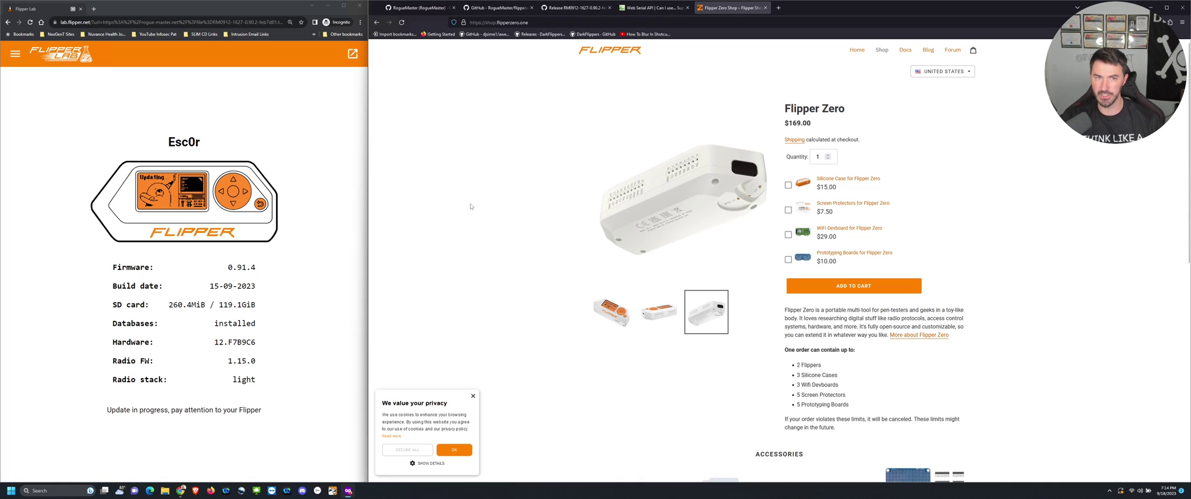
{"action": "left_click", "coordinate": [469, 450]}
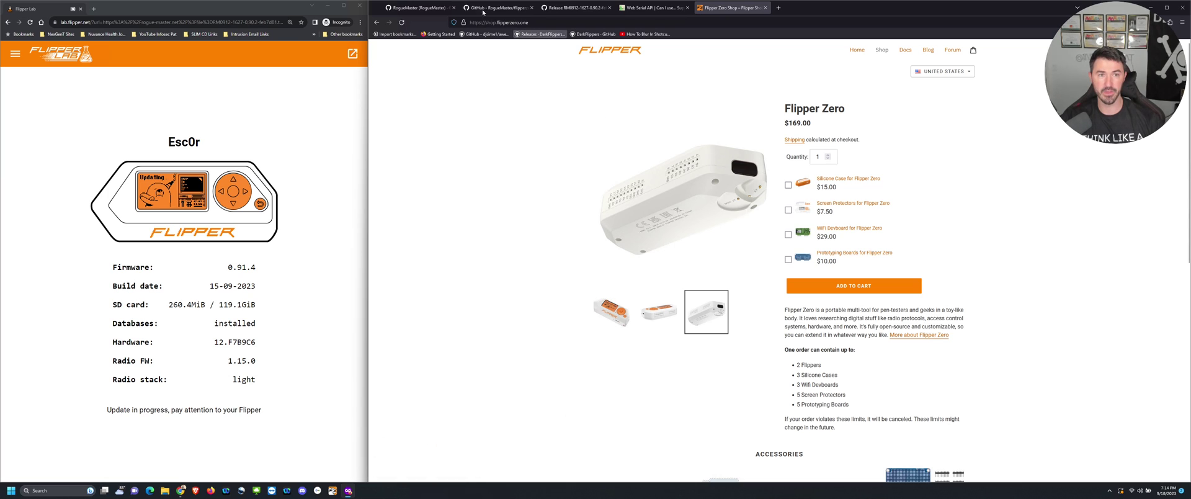
Maximize the Flipper Lab window and check the available firmware choices without changing the selection
{"action": "left_click", "coordinate": [343, 5]}
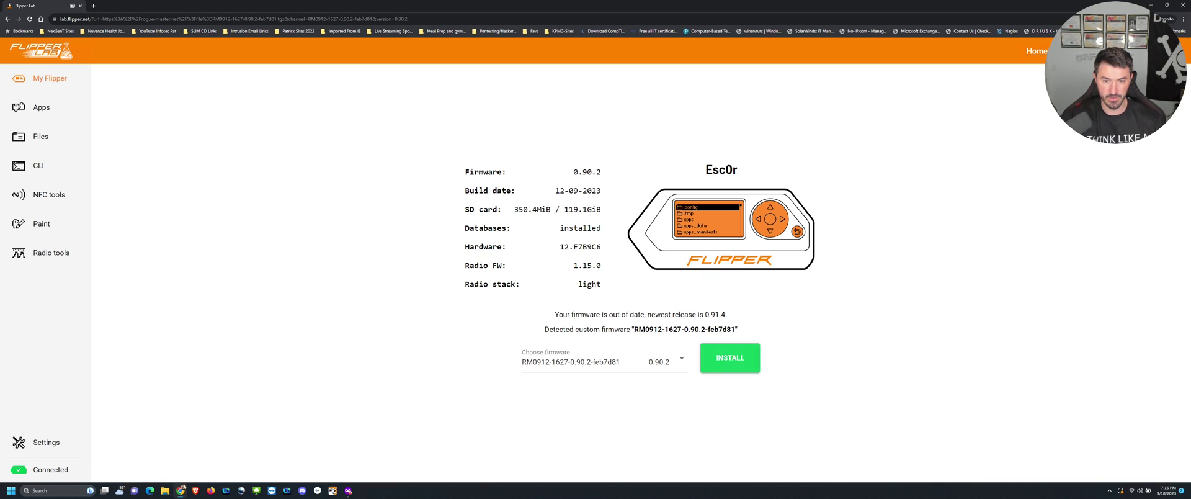
{"action": "left_click", "coordinate": [682, 359]}
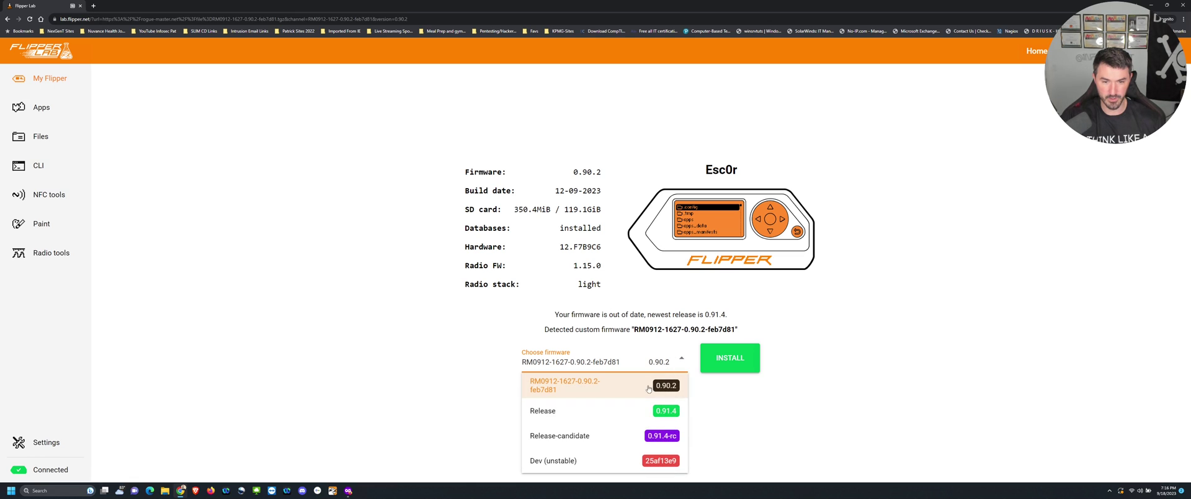
{"action": "left_click", "coordinate": [494, 323]}
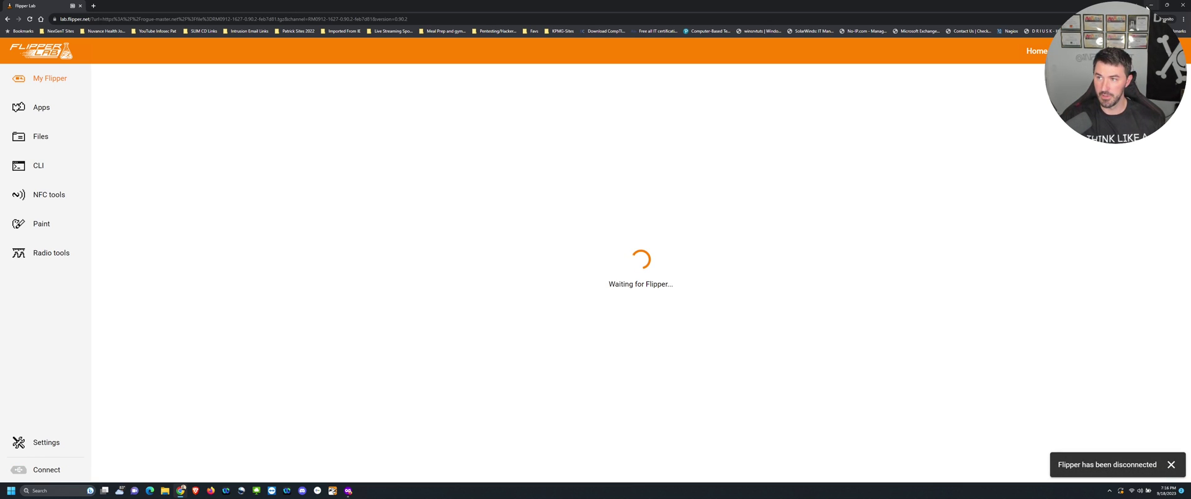
Minimize the browser windows, launch qFlipper from the desktop and open the remote view of the Flipper's screen
{"action": "left_click", "coordinate": [1150, 5]}
{"action": "left_click", "coordinate": [1164, 10]}
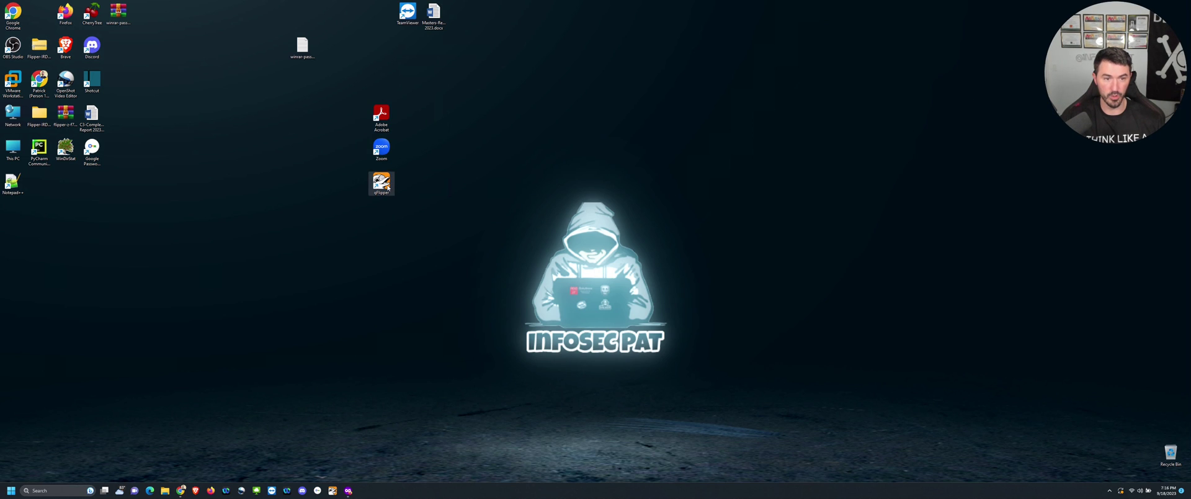
{"action": "double_click", "coordinate": [383, 184]}
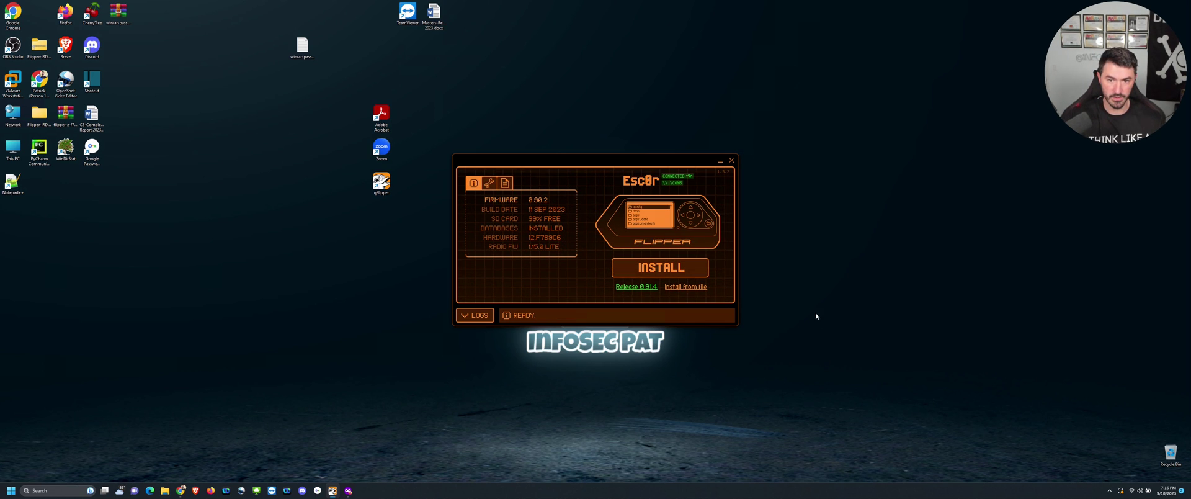
{"action": "left_click", "coordinate": [612, 224]}
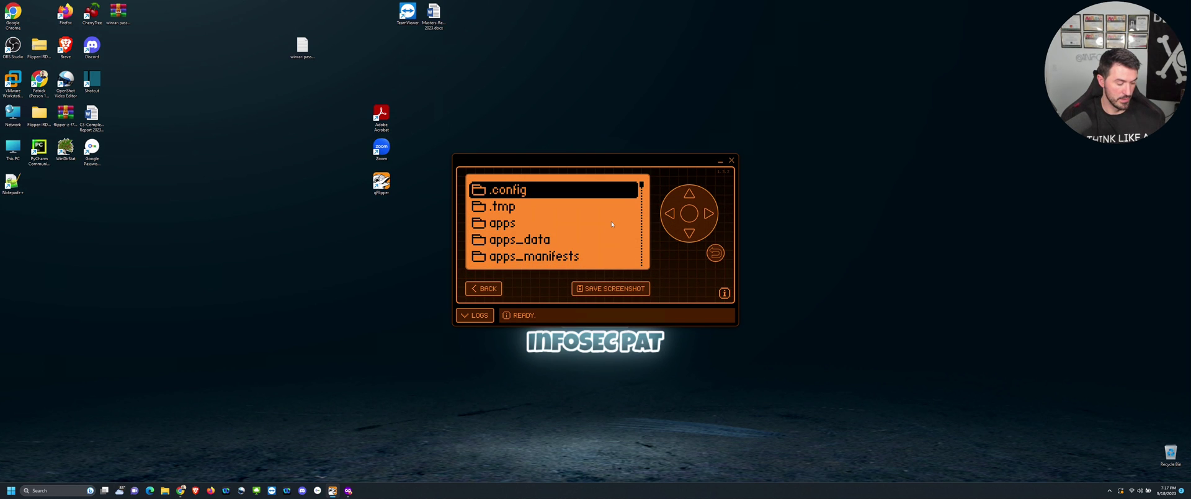
Exit the Flipper's file browser to its home screen and look through the main menu down to the settings entries
{"action": "key", "text": "Down"}
{"action": "key", "text": "BackSpace"}
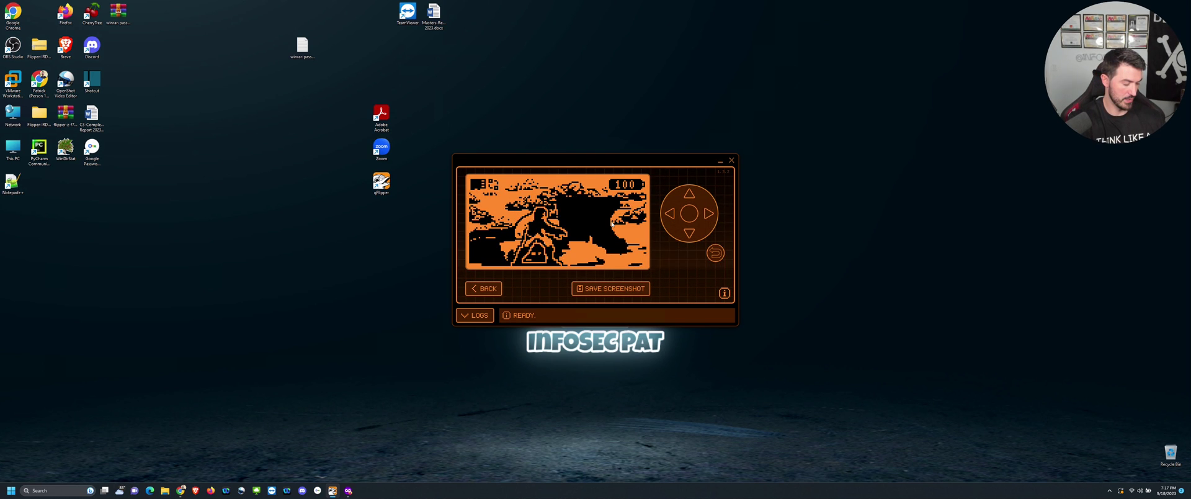
{"action": "key", "text": "Return"}
{"action": "key", "text": "Down"}
{"action": "key", "text": "Down"}
{"action": "key", "text": "Down"}
{"action": "key", "text": "Down"}
{"action": "key", "text": "Down"}
{"action": "key", "text": "Down"}
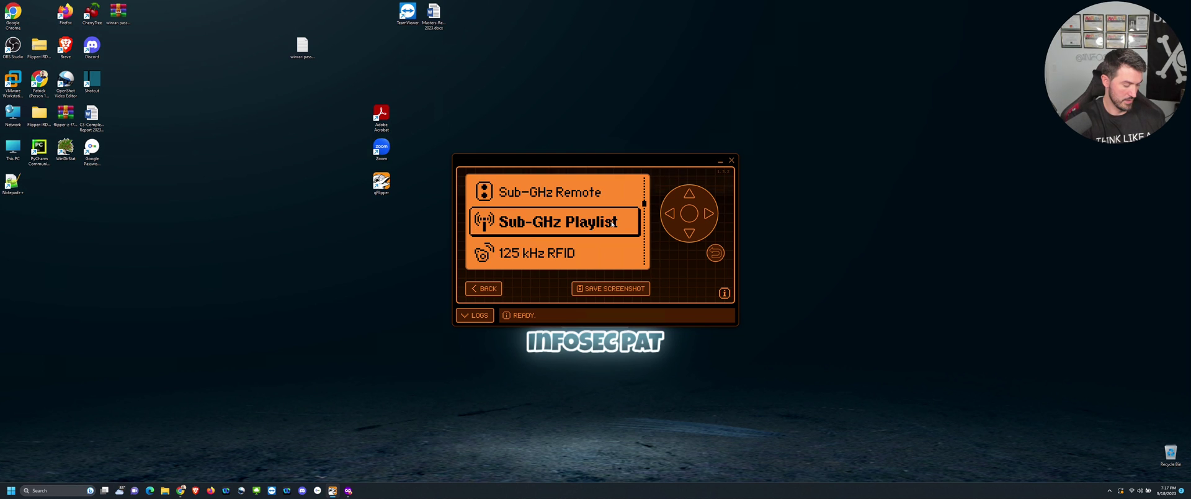
{"action": "key", "text": "Down"}
{"action": "key", "text": "Down"}
{"action": "key", "text": "Down"}
{"action": "key", "text": "Down"}
{"action": "key", "text": "Down"}
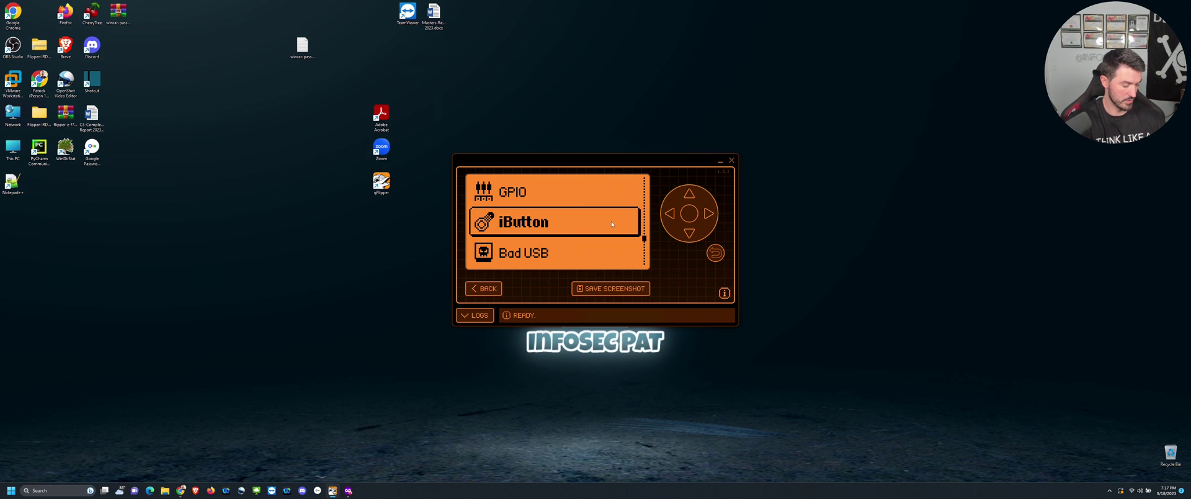
{"action": "key", "text": "Down"}
{"action": "key", "text": "Down"}
{"action": "key", "text": "Down"}
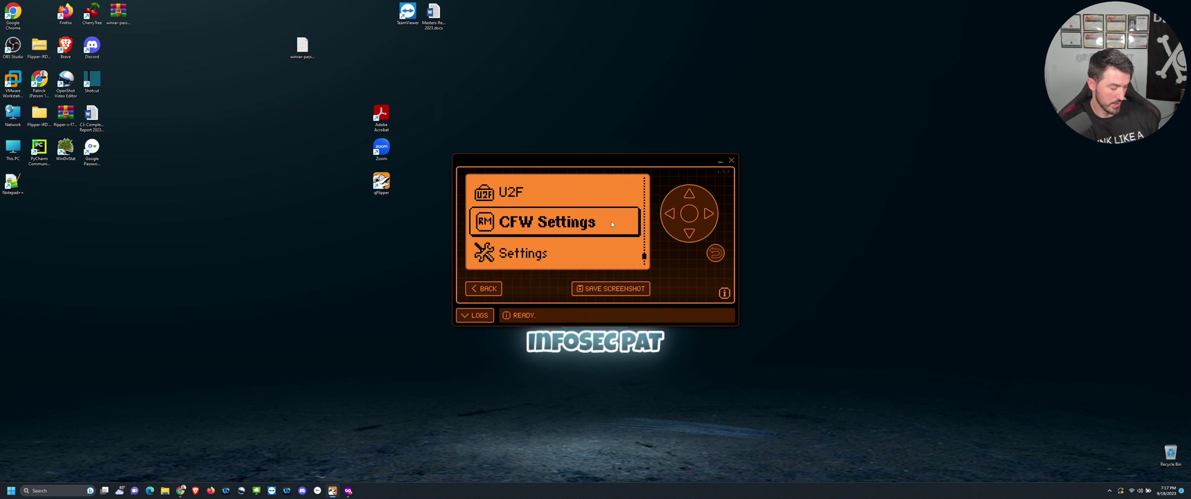
Open About in the Flipper's Settings, page through the product, hardware, firmware and compliance information, and return to the main menu
{"action": "key", "text": "Return"}
{"action": "key", "text": "Down"}
{"action": "key", "text": "Down"}
{"action": "key", "text": "Down"}
{"action": "key", "text": "Down"}
{"action": "key", "text": "Down"}
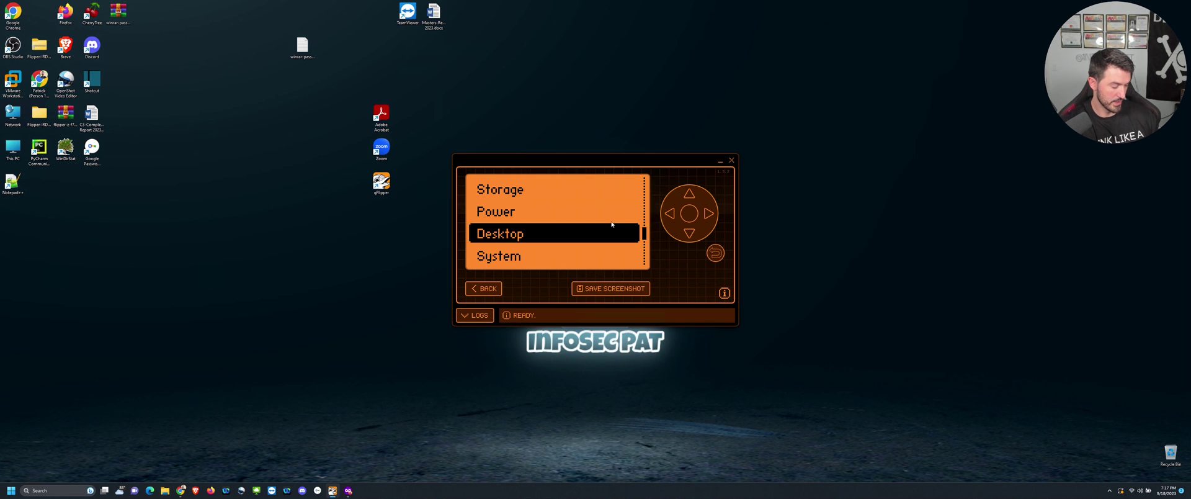
{"action": "key", "text": "Down"}
{"action": "key", "text": "Return"}
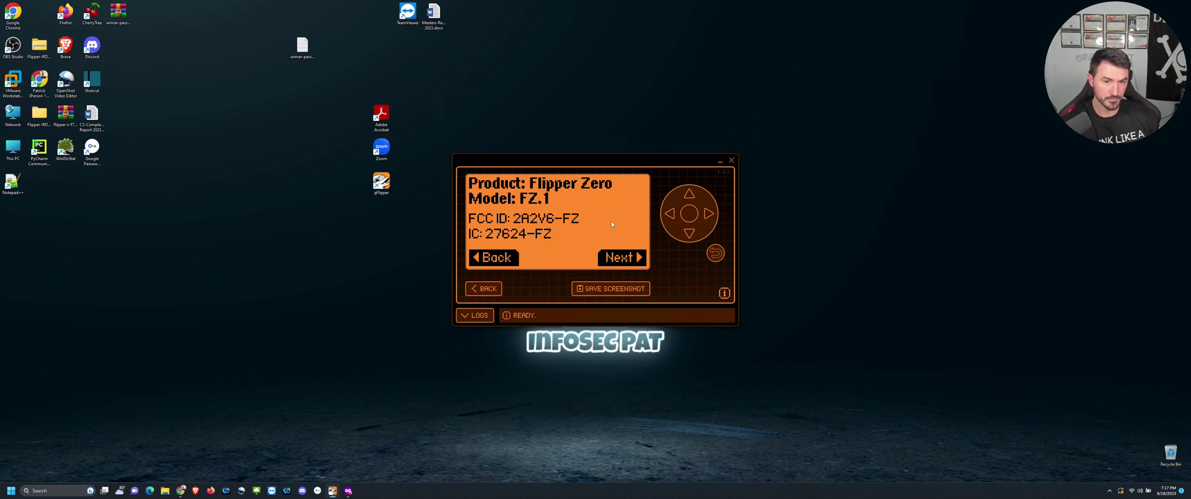
{"action": "key", "text": "Right"}
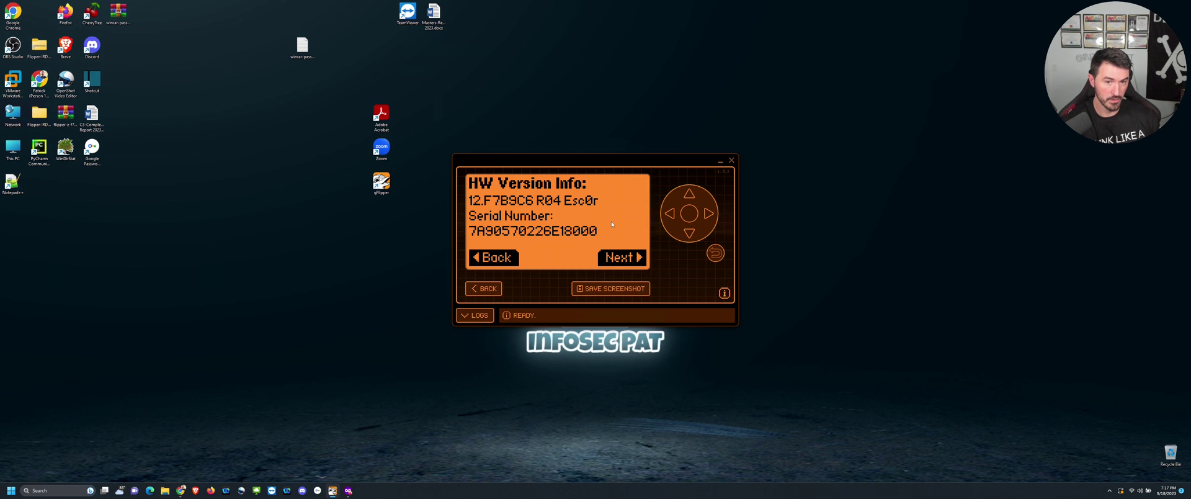
{"action": "key", "text": "Right"}
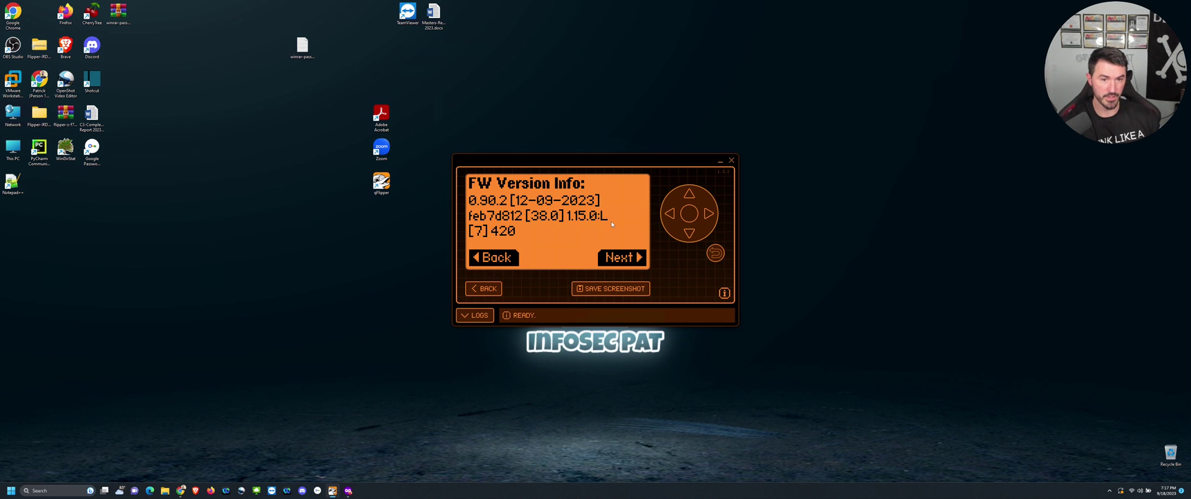
{"action": "key", "text": "Right"}
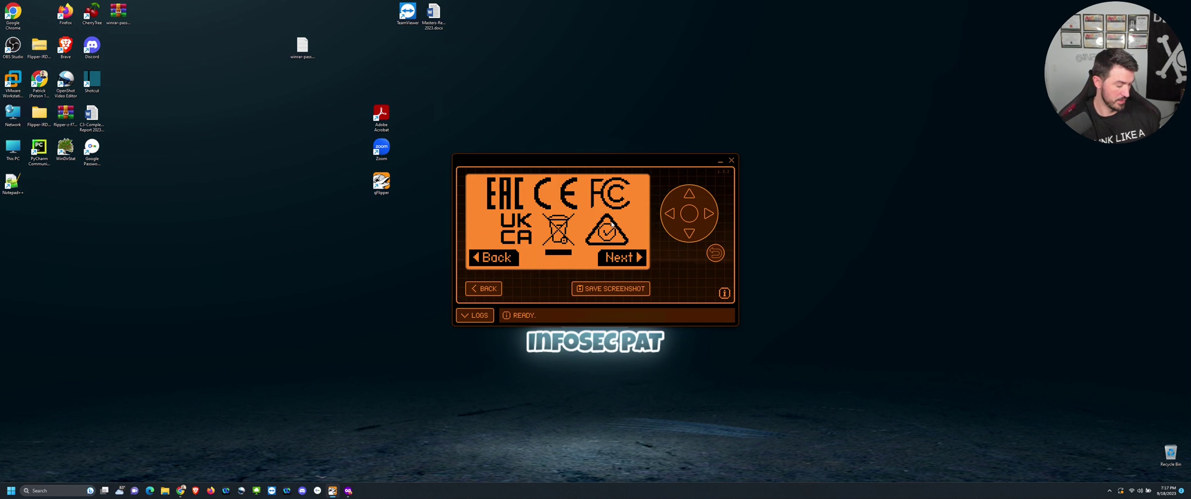
{"action": "key", "text": "Right"}
{"action": "key", "text": "Right"}
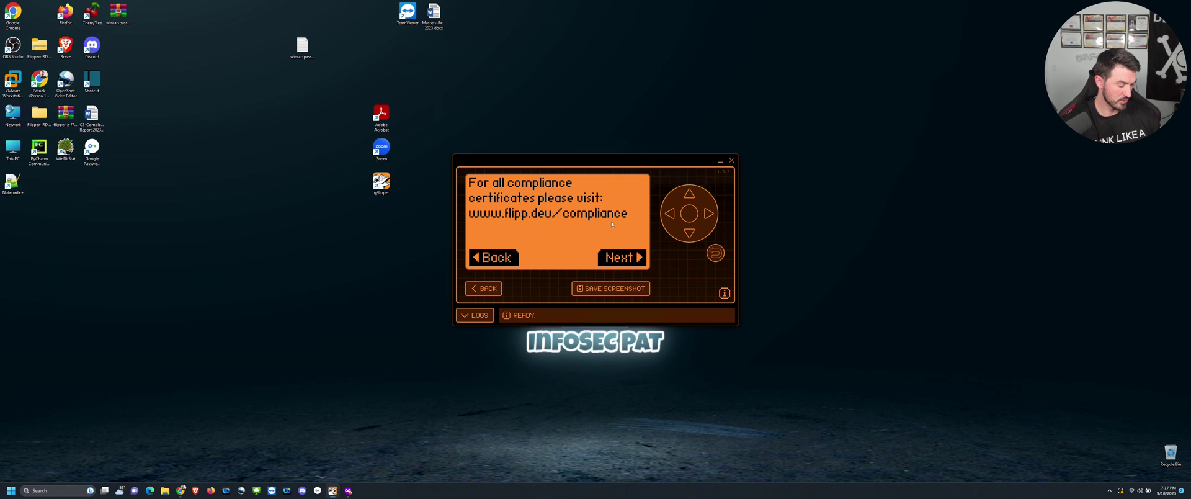
{"action": "key", "text": "BackSpace"}
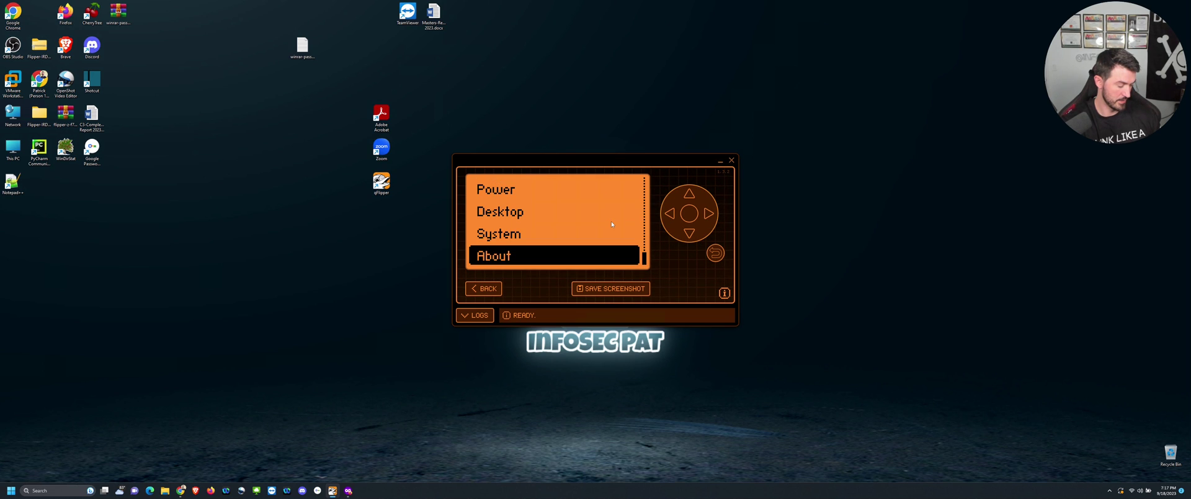
{"action": "key", "text": "BackSpace"}
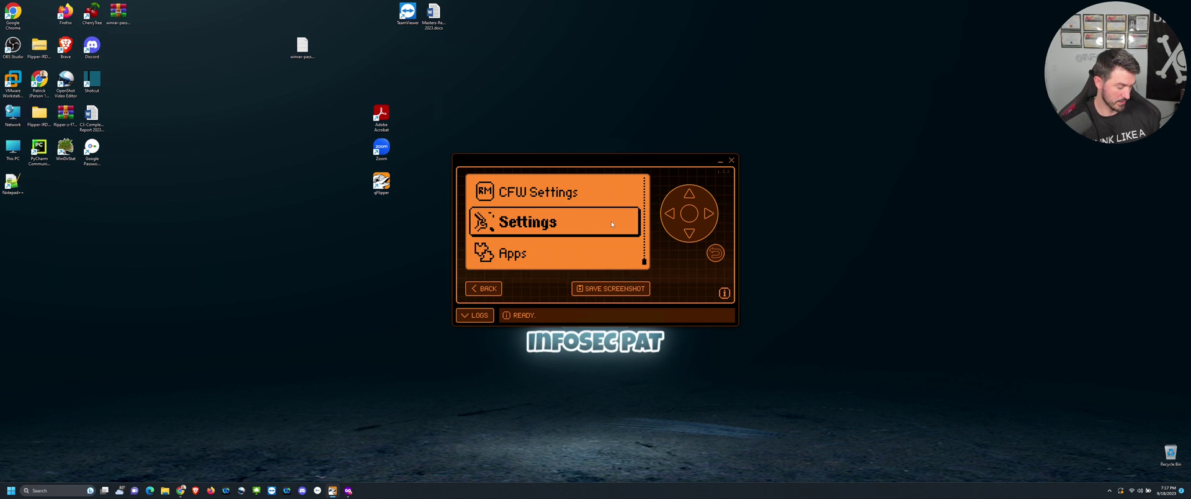
Browse back up the Flipper's main menu and return to the home screen to view its animation
{"action": "key", "text": "Up"}
{"action": "key", "text": "Up"}
{"action": "key", "text": "Up"}
{"action": "key", "text": "Up"}
{"action": "key", "text": "Up"}
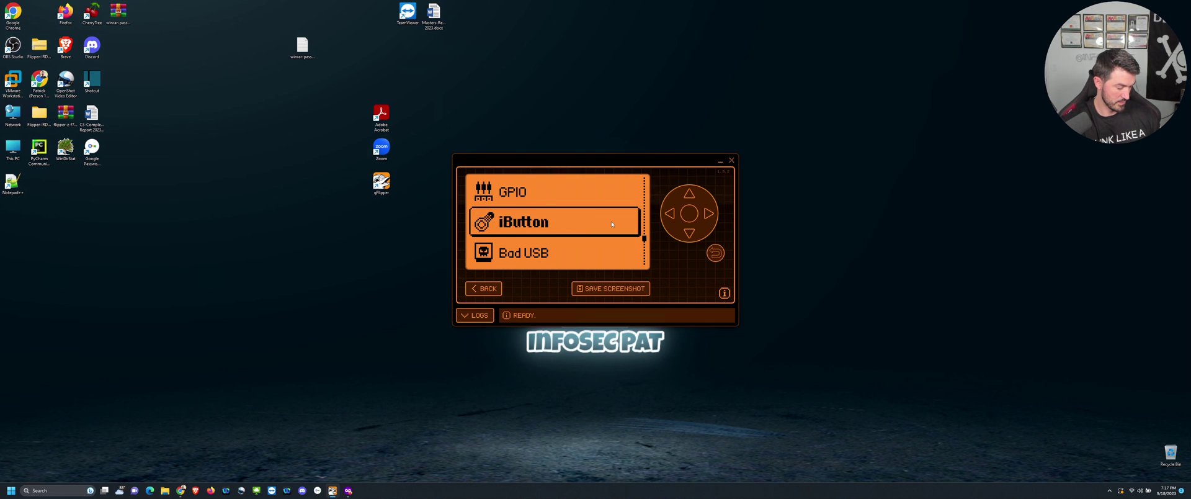
{"action": "key", "text": "Up"}
{"action": "key", "text": "Up"}
{"action": "key", "text": "Up"}
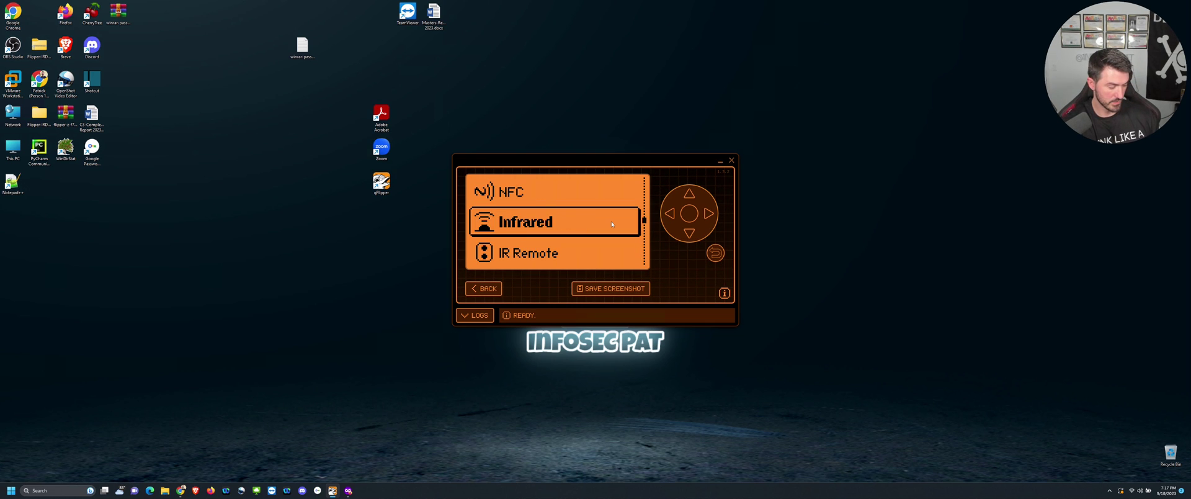
{"action": "key", "text": "Up"}
{"action": "key", "text": "Up"}
{"action": "key", "text": "BackSpace"}
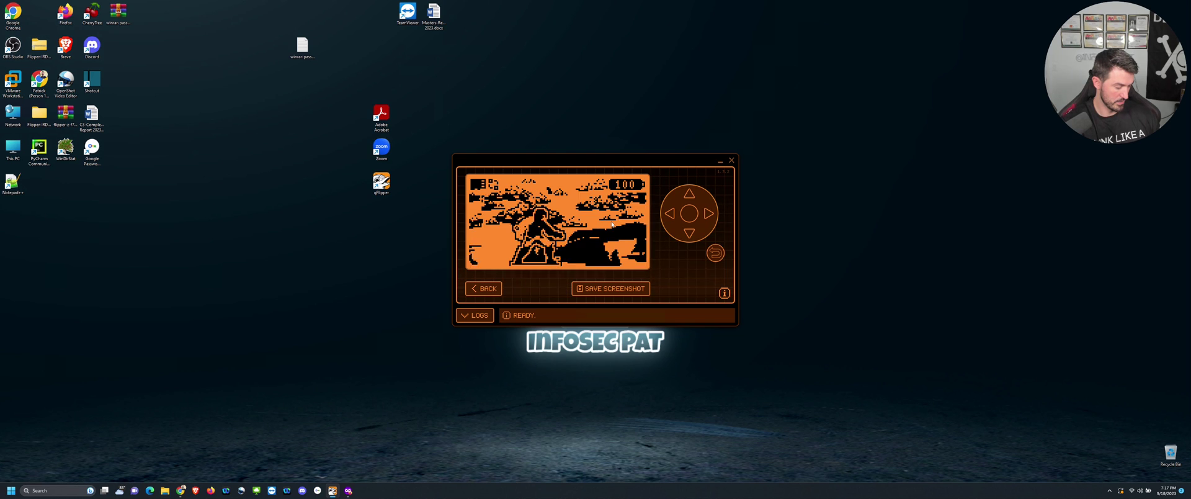
{"action": "key", "text": "Down"}
{"action": "key", "text": "BackSpace"}
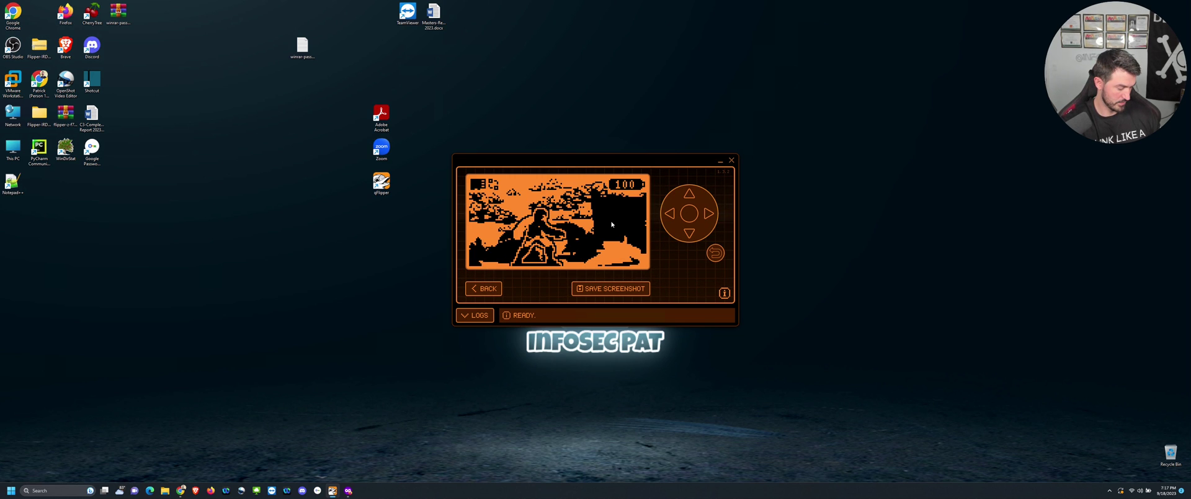
Browse down the Flipper's main menu past the Sub-GHz, GPIO and CFW Settings entries and open Settings
{"action": "key", "text": "Return"}
{"action": "key", "text": "Down"}
{"action": "key", "text": "Down"}
{"action": "key", "text": "Down"}
{"action": "key", "text": "Down"}
{"action": "key", "text": "Down"}
{"action": "key", "text": "Down"}
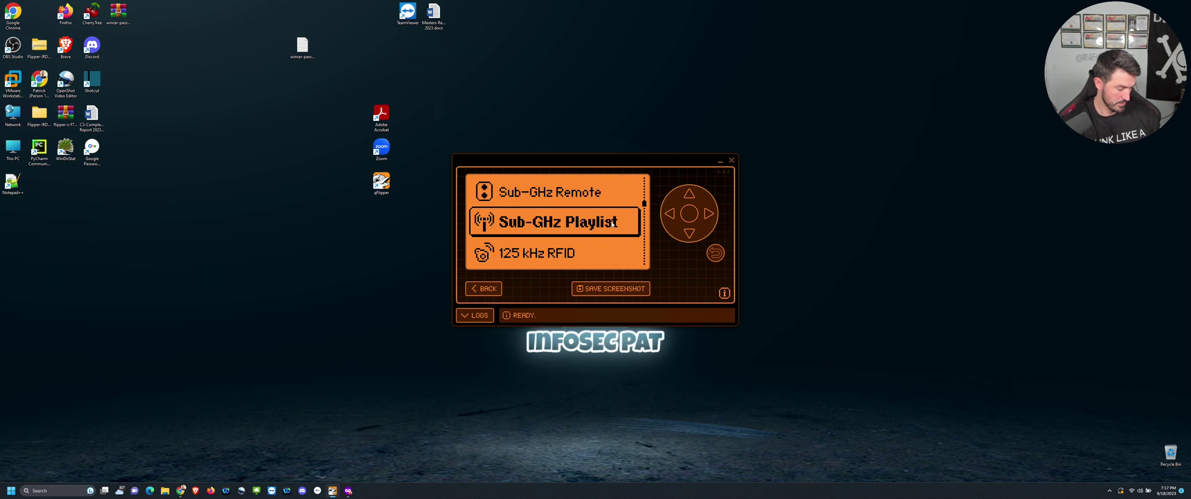
{"action": "key", "text": "Down"}
{"action": "key", "text": "Down"}
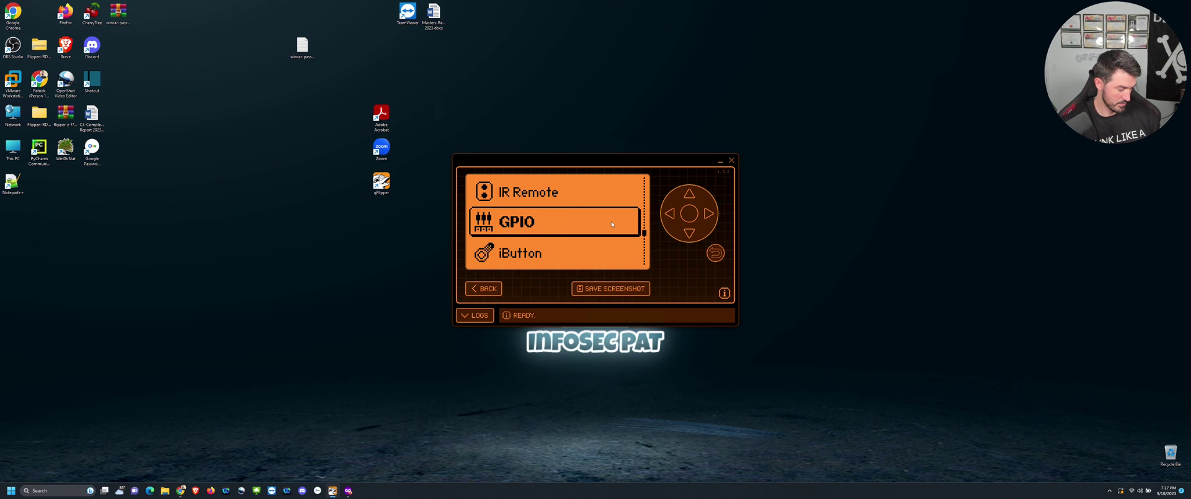
{"action": "key", "text": "Down"}
{"action": "key", "text": "Down"}
{"action": "key", "text": "Down"}
{"action": "key", "text": "Down"}
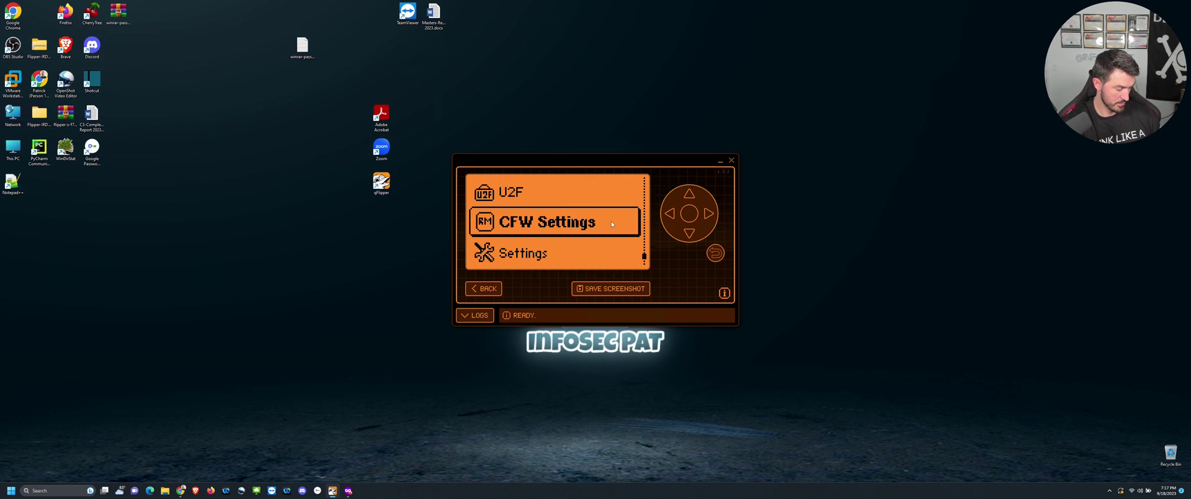
{"action": "key", "text": "Down"}
{"action": "key", "text": "Return"}
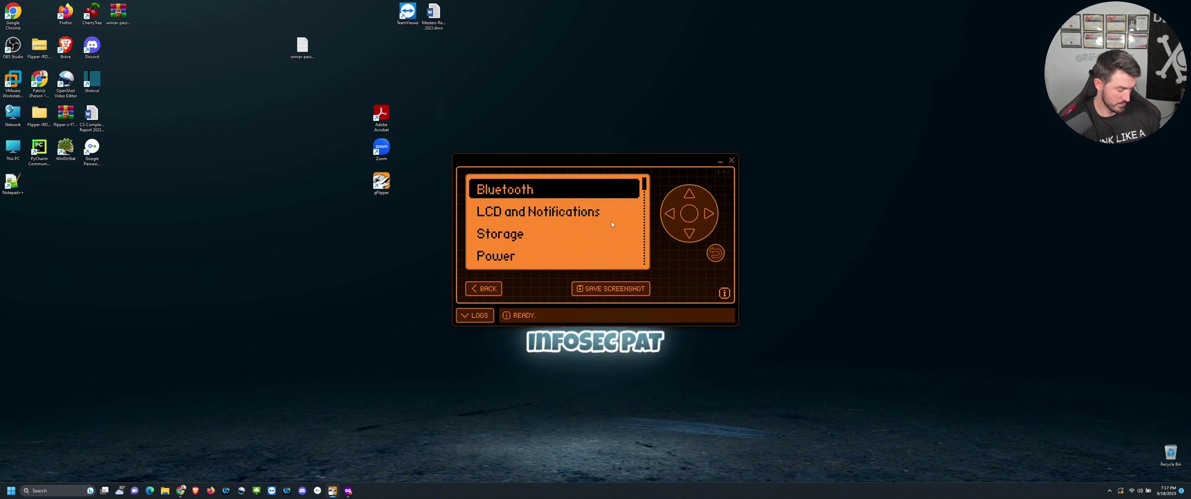
Turn Bluetooth on, view the Forget All Paired Devices prompt without unpairing, and go back to the settings list
{"action": "key", "text": "Return"}
{"action": "key", "text": "Right"}
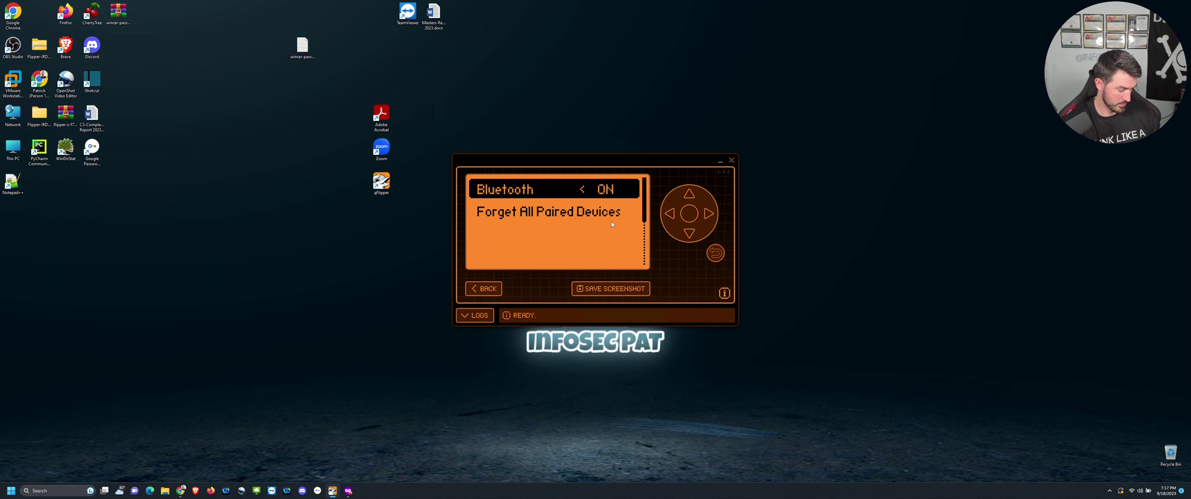
{"action": "key", "text": "Down"}
{"action": "key", "text": "Return"}
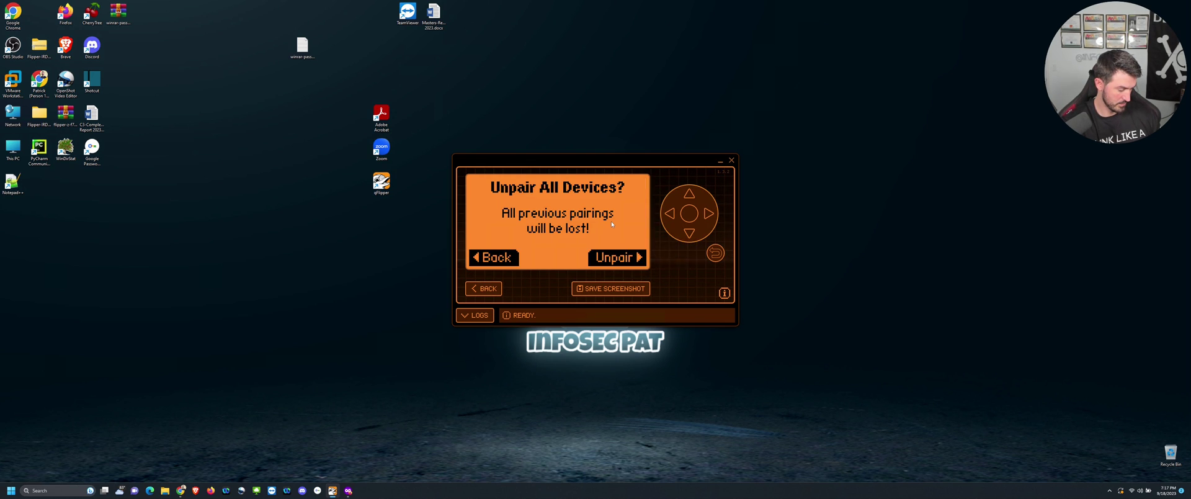
{"action": "key", "text": "Left"}
{"action": "key", "text": "Up"}
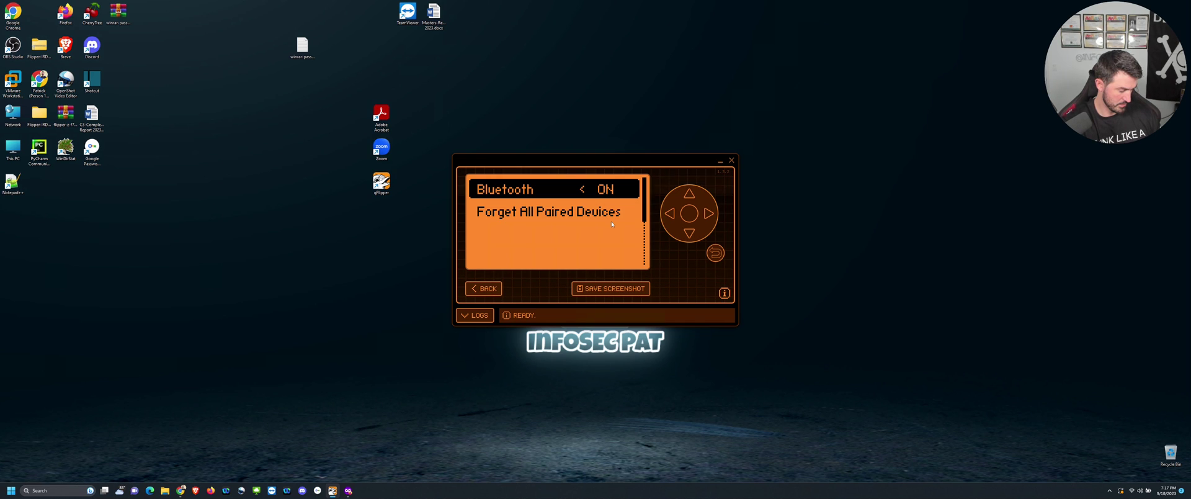
{"action": "key", "text": "BackSpace"}
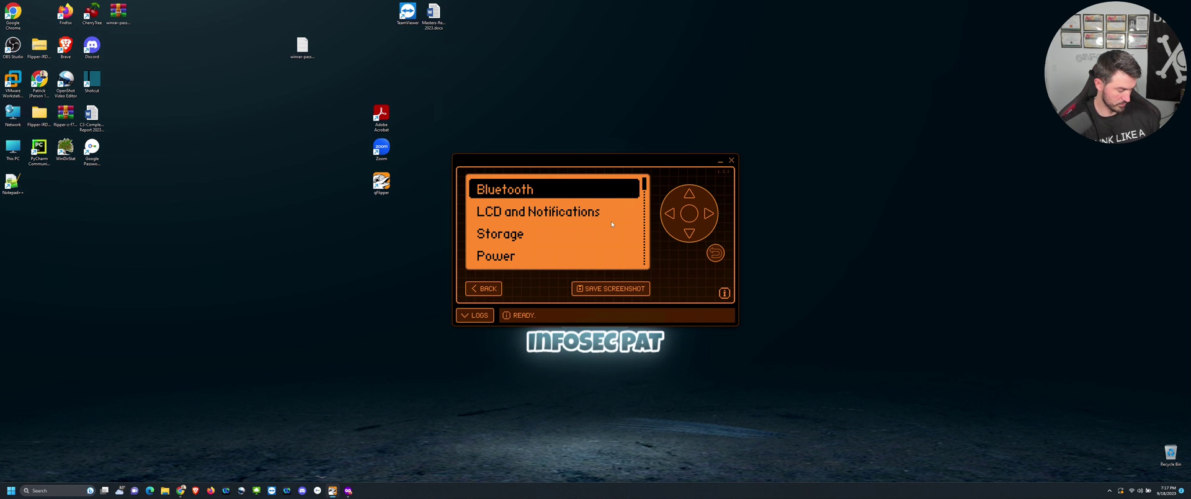
Open the System settings, look over the hand orientation, units and time format options, and return to the settings list
{"action": "key", "text": "Down"}
{"action": "key", "text": "Down"}
{"action": "key", "text": "Down"}
{"action": "key", "text": "Down"}
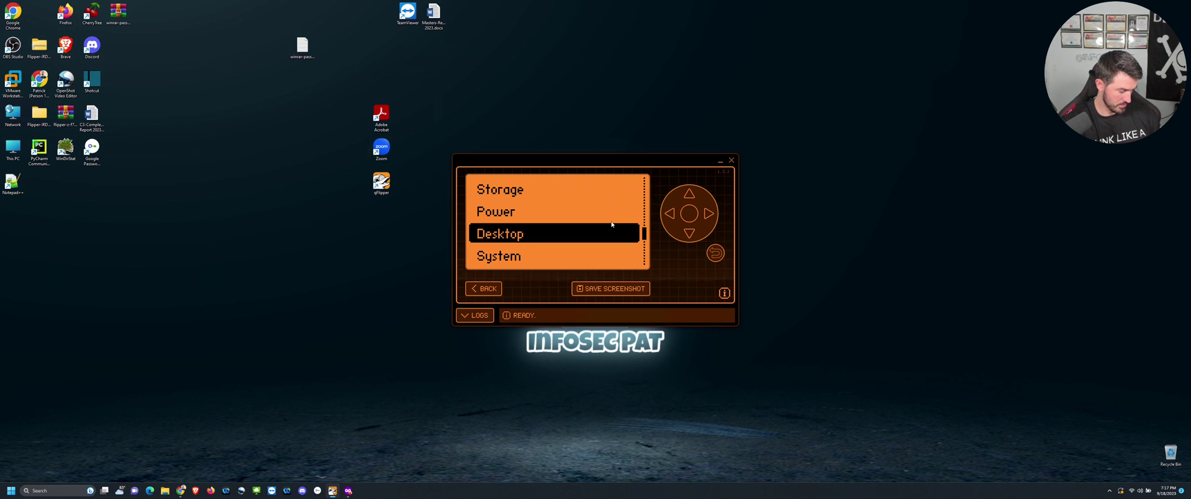
{"action": "key", "text": "Down"}
{"action": "key", "text": "Return"}
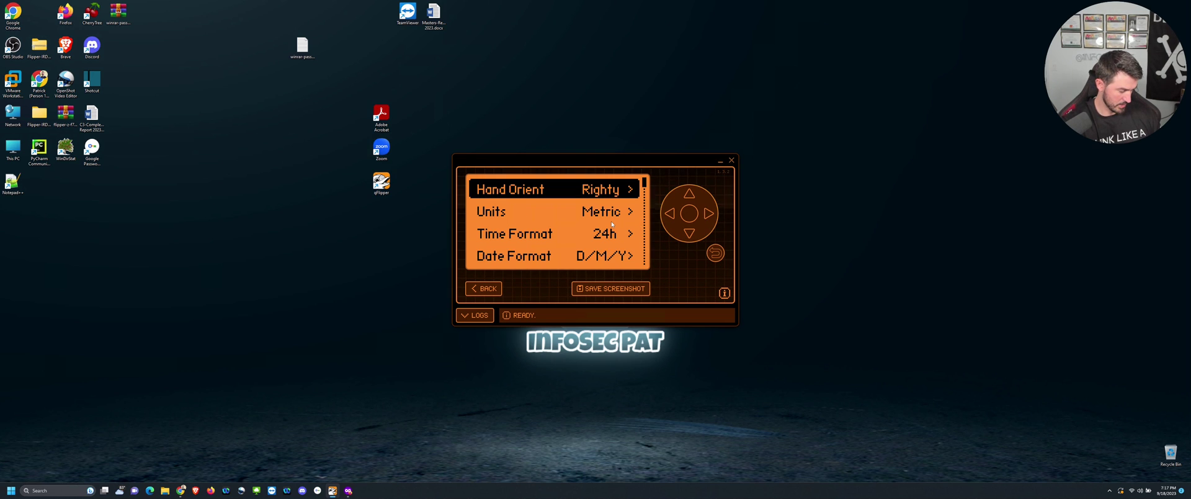
{"action": "key", "text": "Down"}
{"action": "key", "text": "Down"}
{"action": "key", "text": "BackSpace"}
Revisit the Bluetooth settings and the System settings briefly, returning to the settings list from each
{"action": "key", "text": "Down"}
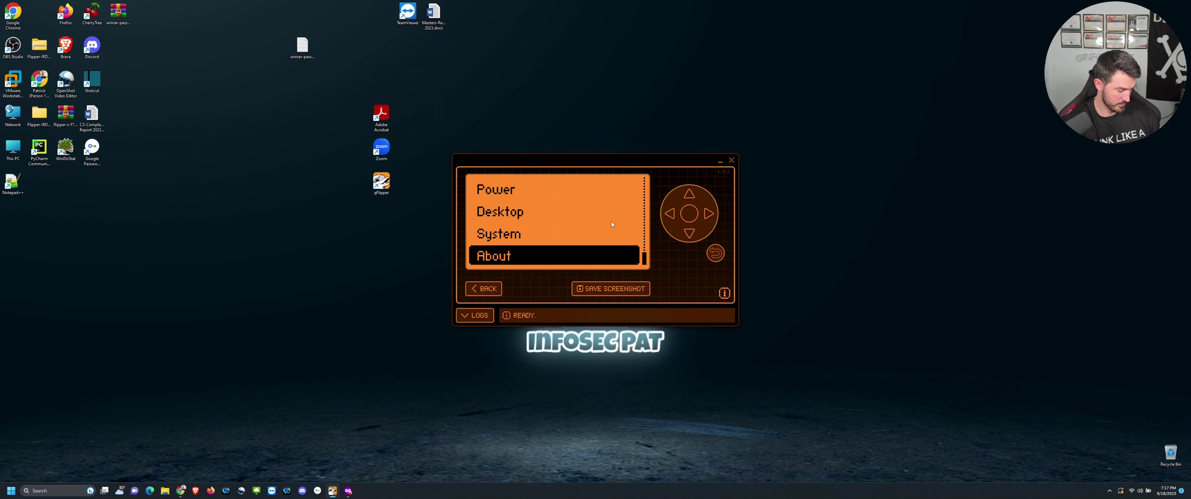
{"action": "key", "text": "Down"}
{"action": "key", "text": "Return"}
{"action": "key", "text": "BackSpace"}
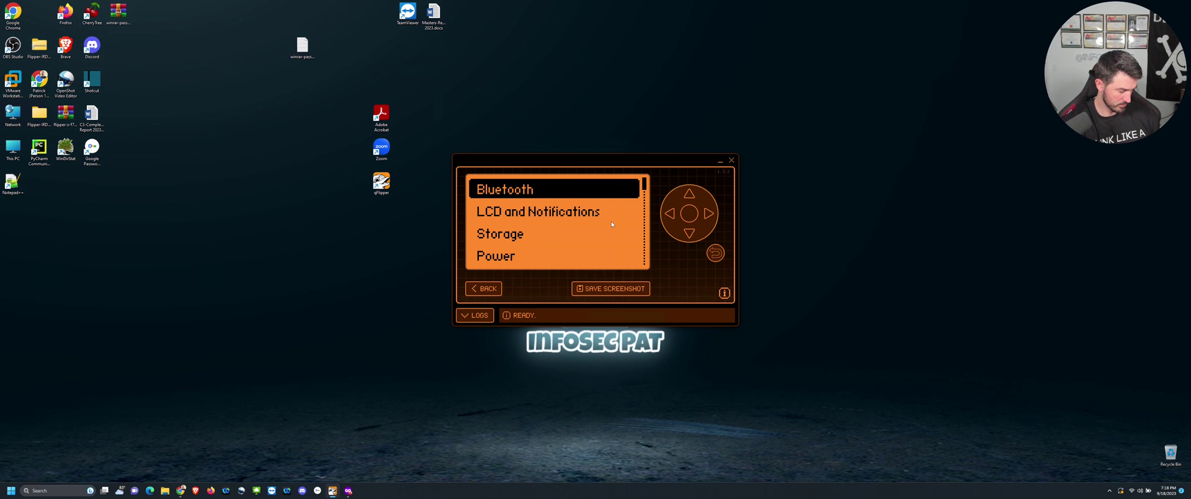
{"action": "key", "text": "Down"}
{"action": "key", "text": "Down"}
{"action": "key", "text": "Down"}
{"action": "key", "text": "Down"}
{"action": "key", "text": "Down"}
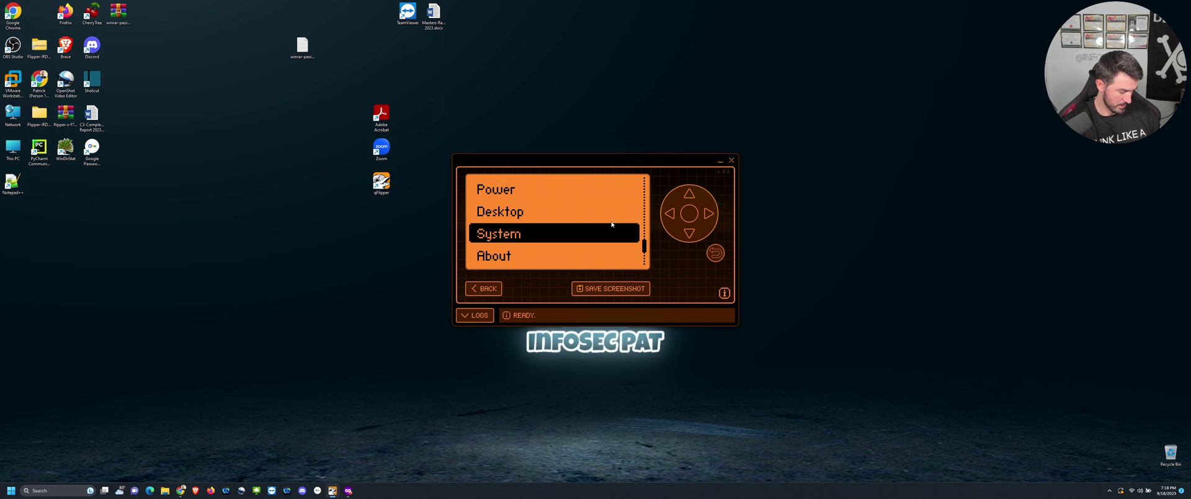
{"action": "key", "text": "Return"}
{"action": "key", "text": "BackSpace"}
Open About, page through the Flipper's product and compliance information, and exit to the home screen
{"action": "key", "text": "Down"}
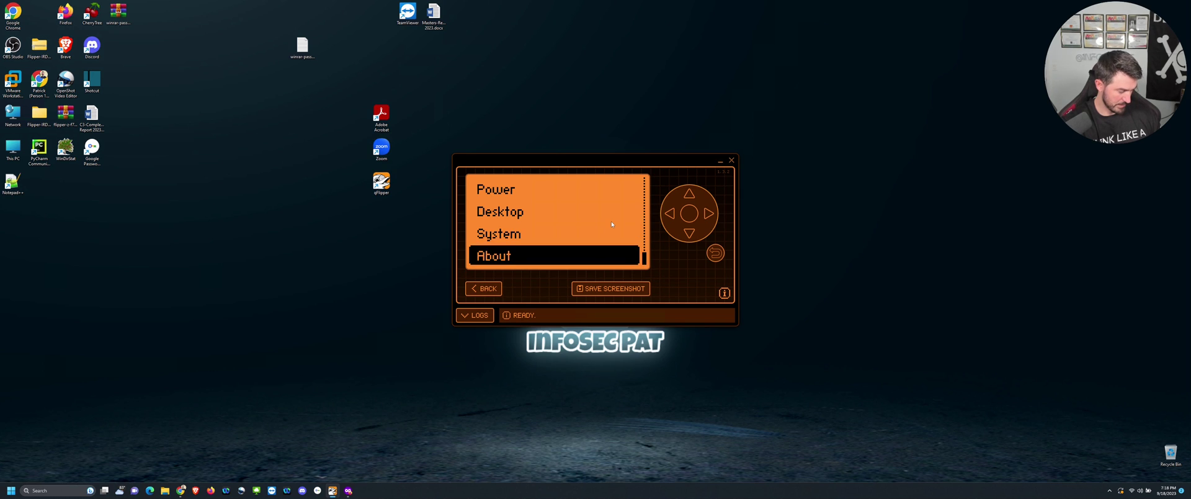
{"action": "key", "text": "Return"}
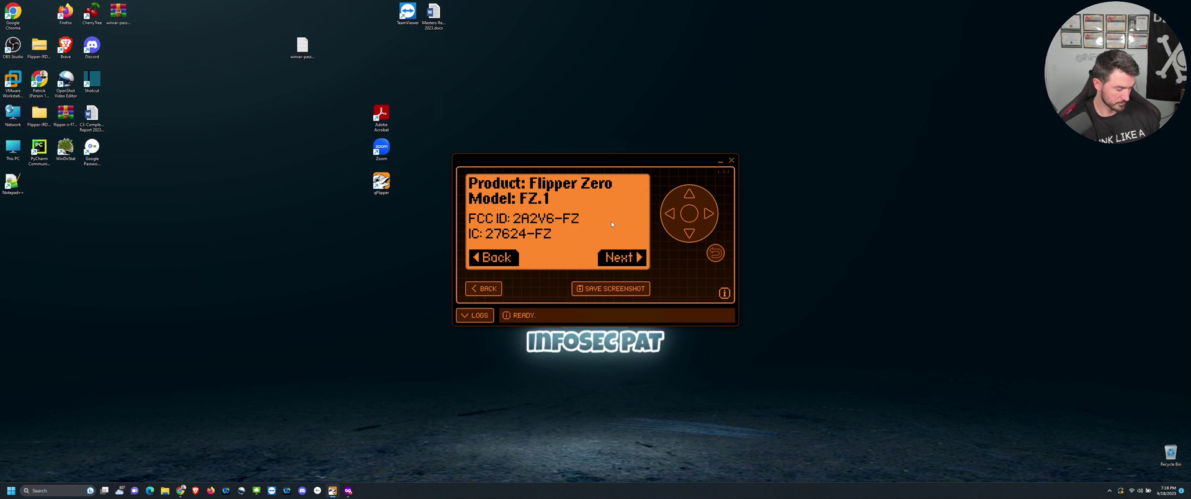
{"action": "key", "text": "Right"}
{"action": "key", "text": "Right"}
{"action": "key", "text": "Right"}
{"action": "key", "text": "Right"}
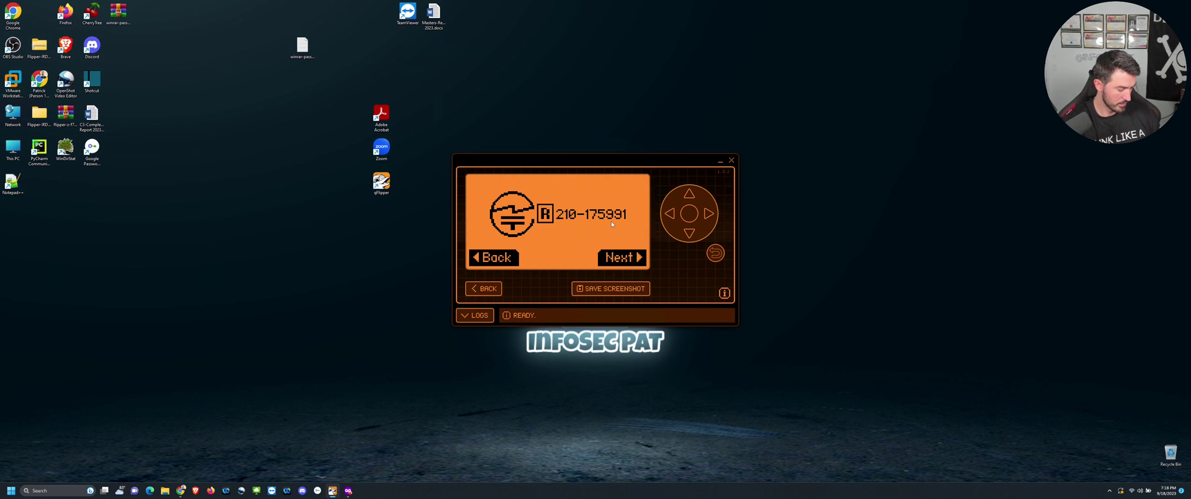
{"action": "key", "text": "Right"}
{"action": "key", "text": "Right"}
{"action": "key", "text": "BackSpace"}
{"action": "key", "text": "BackSpace"}
{"action": "key", "text": "BackSpace"}
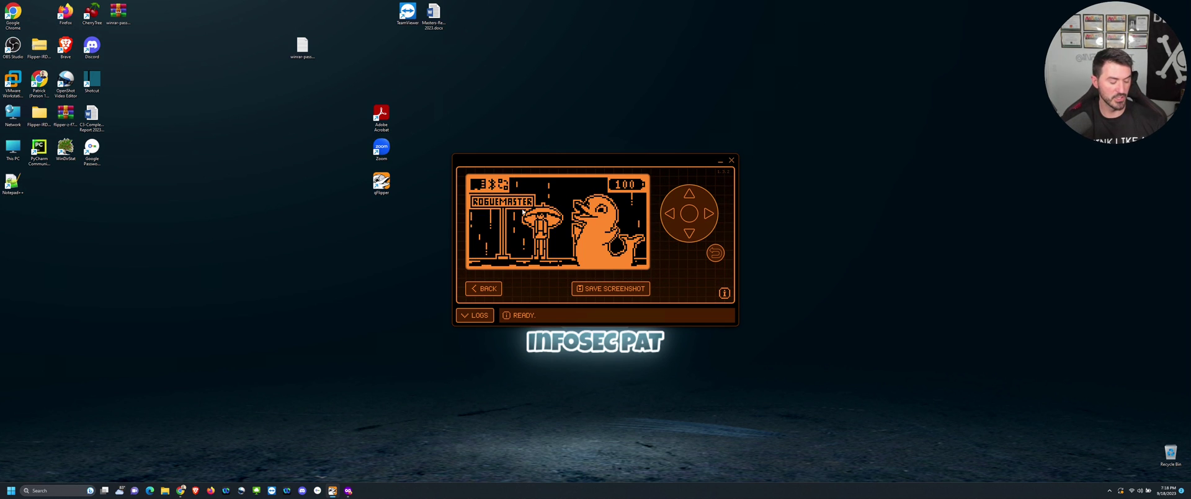
Bring up the Flipper's main menu at Apps from the home screen, then return to the home animation
{"action": "left_click", "coordinate": [688, 215]}
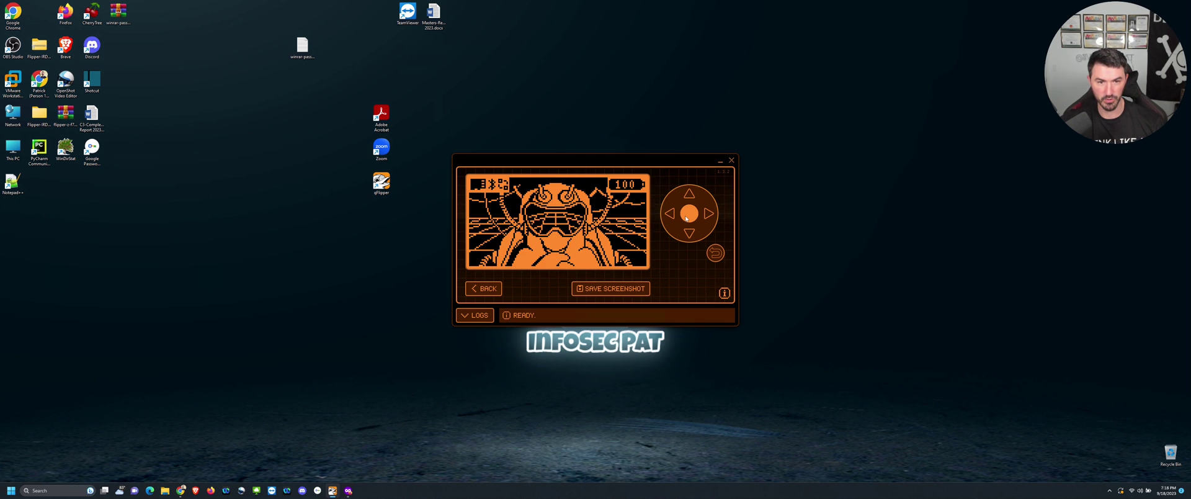
{"action": "left_click", "coordinate": [686, 218]}
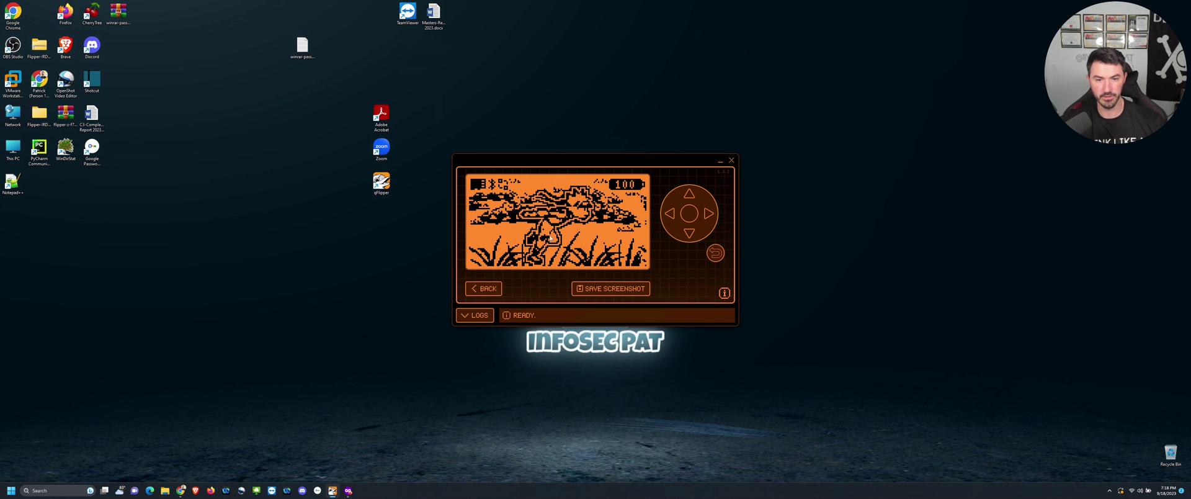
{"action": "left_click", "coordinate": [688, 214]}
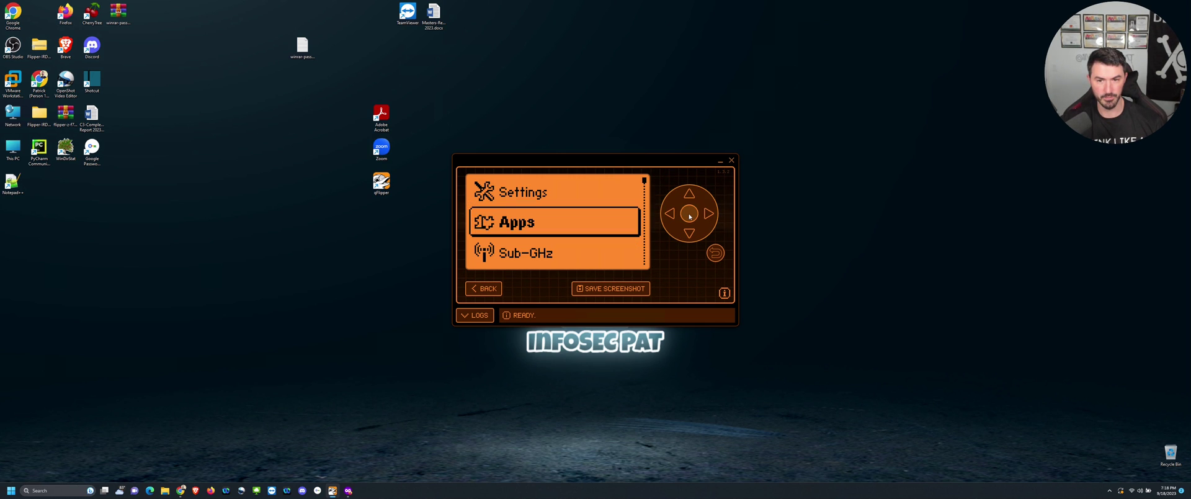
{"action": "left_click", "coordinate": [689, 216]}
{"action": "left_click", "coordinate": [717, 254]}
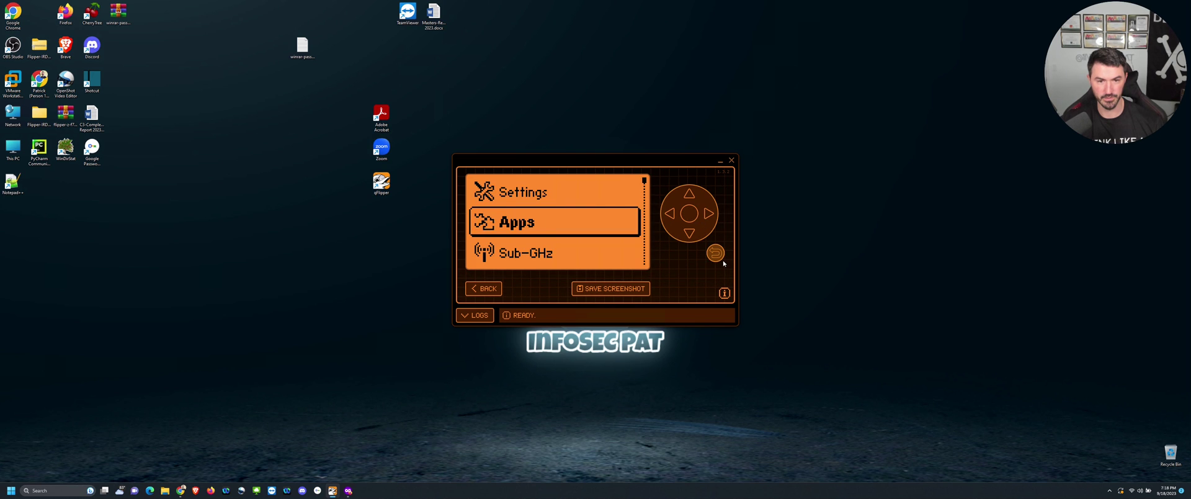
{"action": "left_click", "coordinate": [717, 255]}
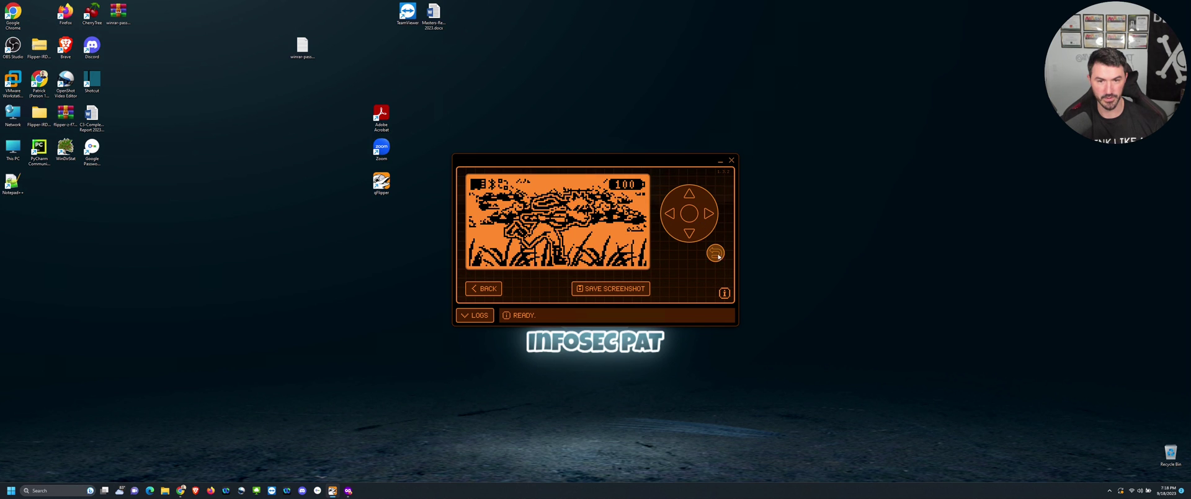
Cycle through the RogueMaster animations on the Flipper's home screen
{"action": "left_click", "coordinate": [694, 216]}
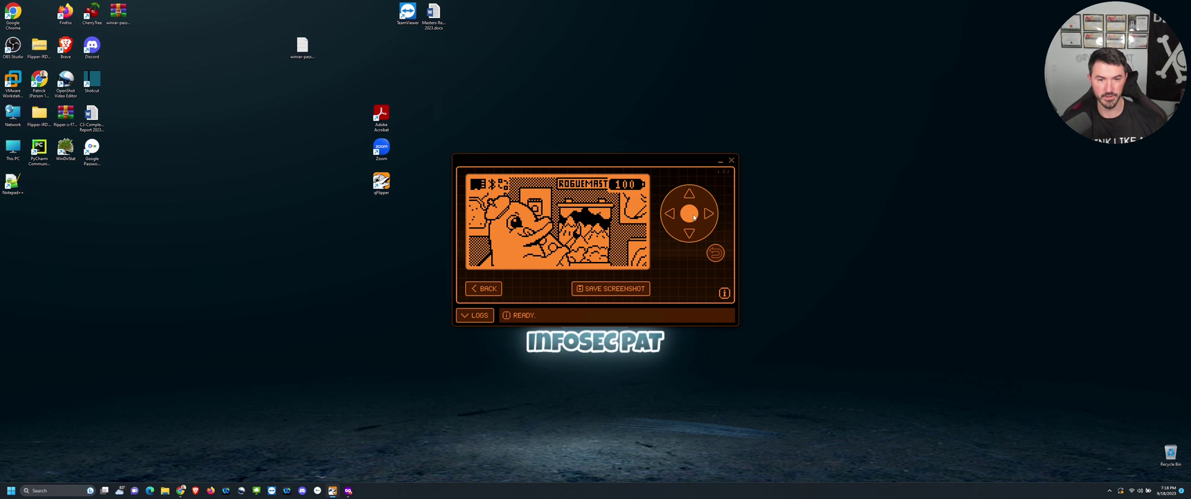
{"action": "left_click", "coordinate": [694, 216]}
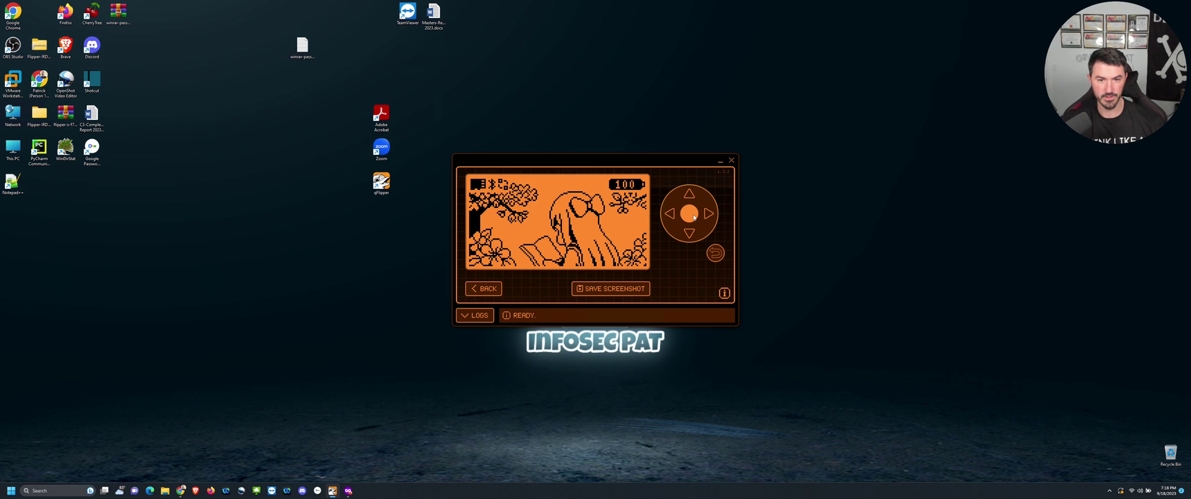
{"action": "left_click", "coordinate": [694, 215]}
{"action": "left_click", "coordinate": [694, 216]}
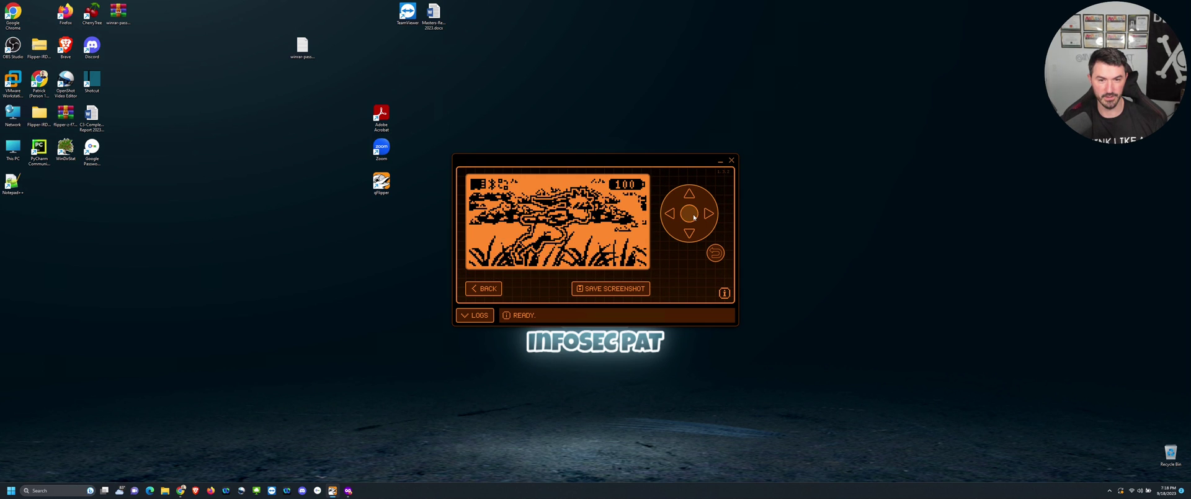
{"action": "left_click", "coordinate": [694, 215]}
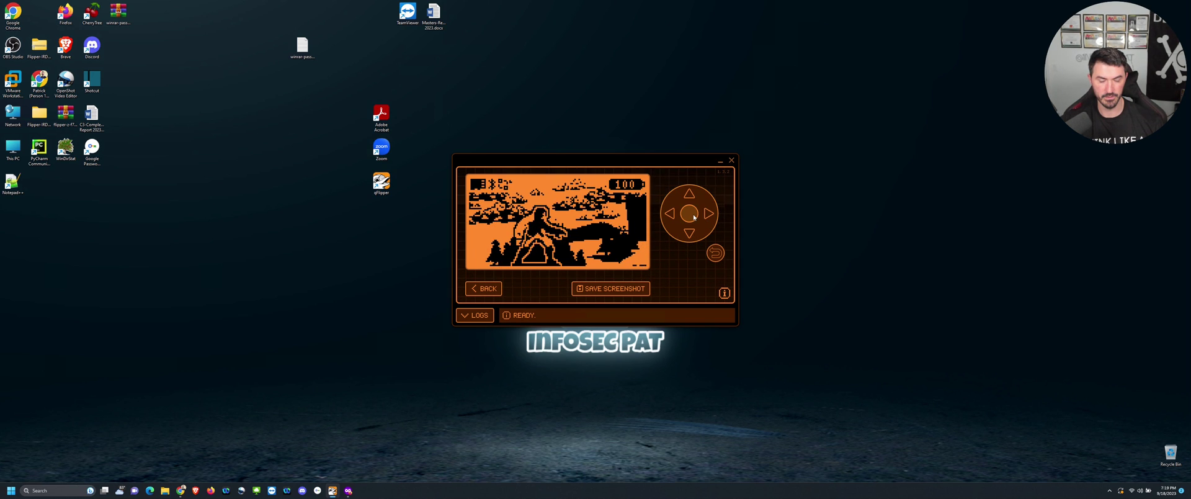
{"action": "left_click", "coordinate": [694, 216]}
{"action": "left_click", "coordinate": [694, 215]}
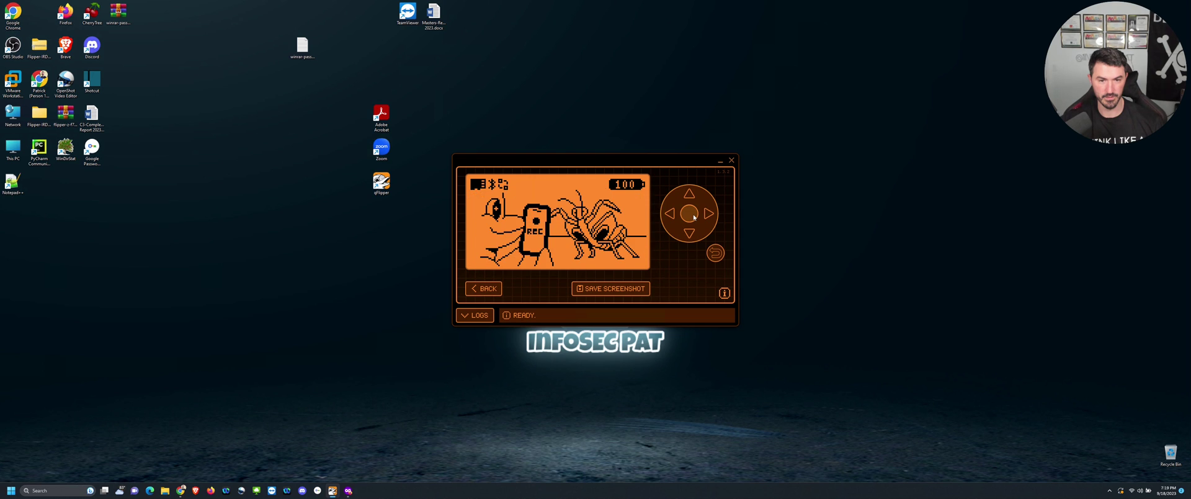